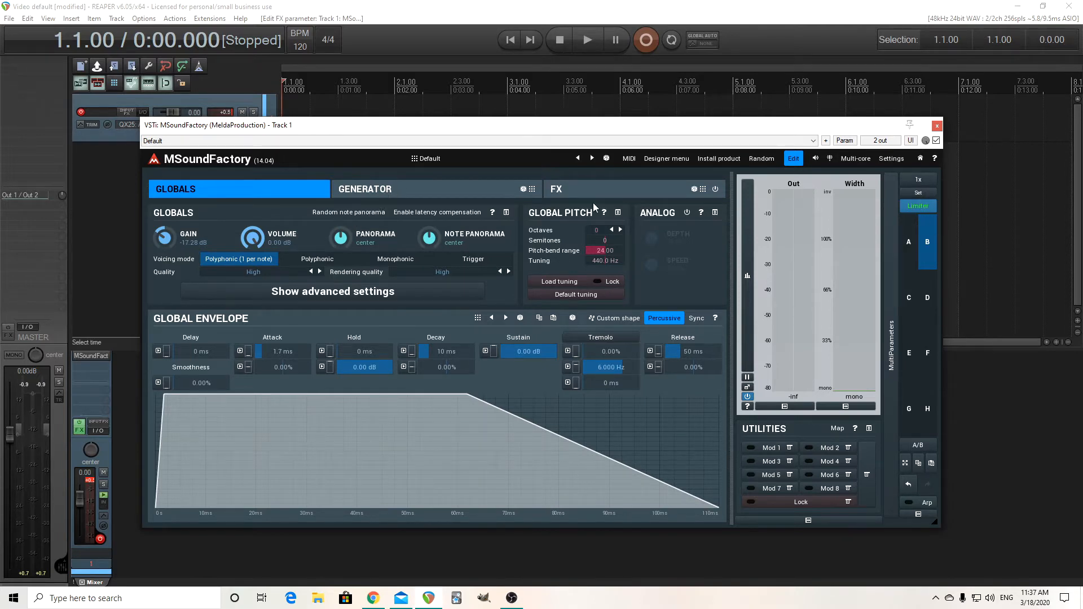
Open the Additive 1 generator in its own window and enlarge it to show its harmonics list
click(443, 195)
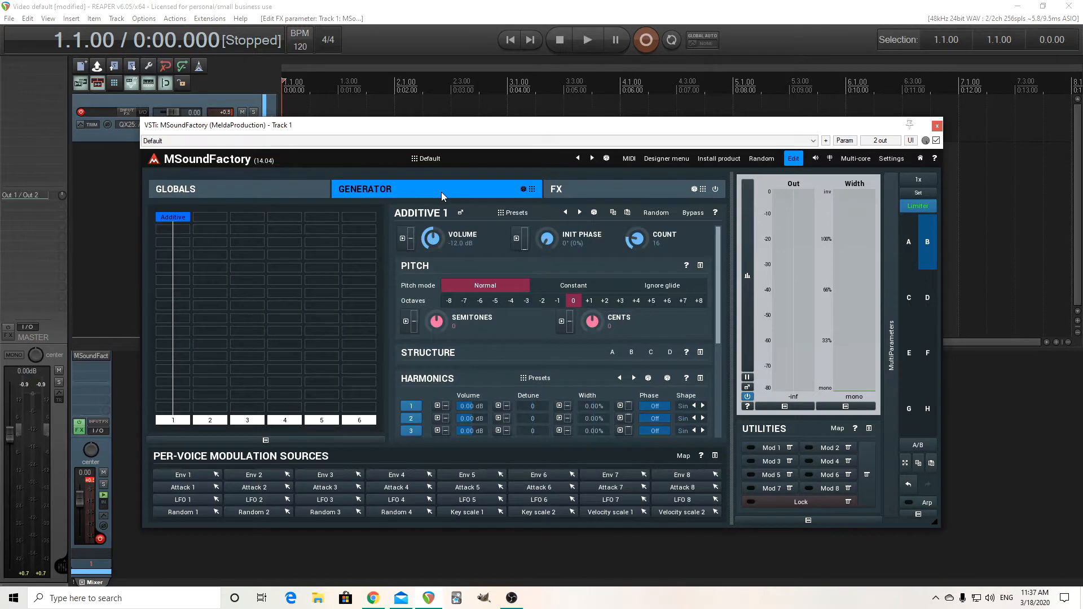
click(460, 213)
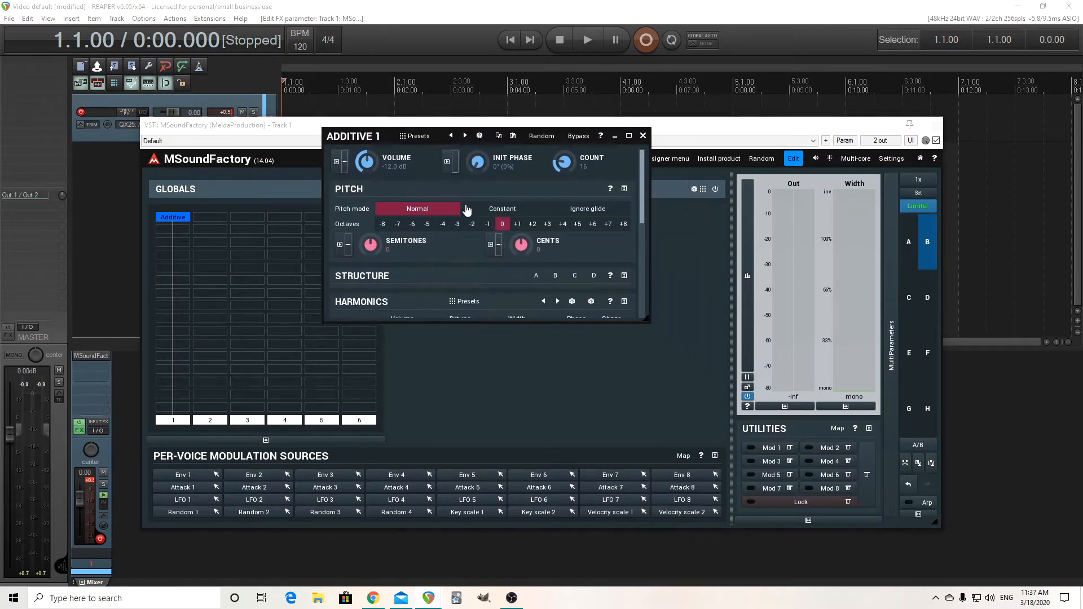
drag(648, 319, 761, 505)
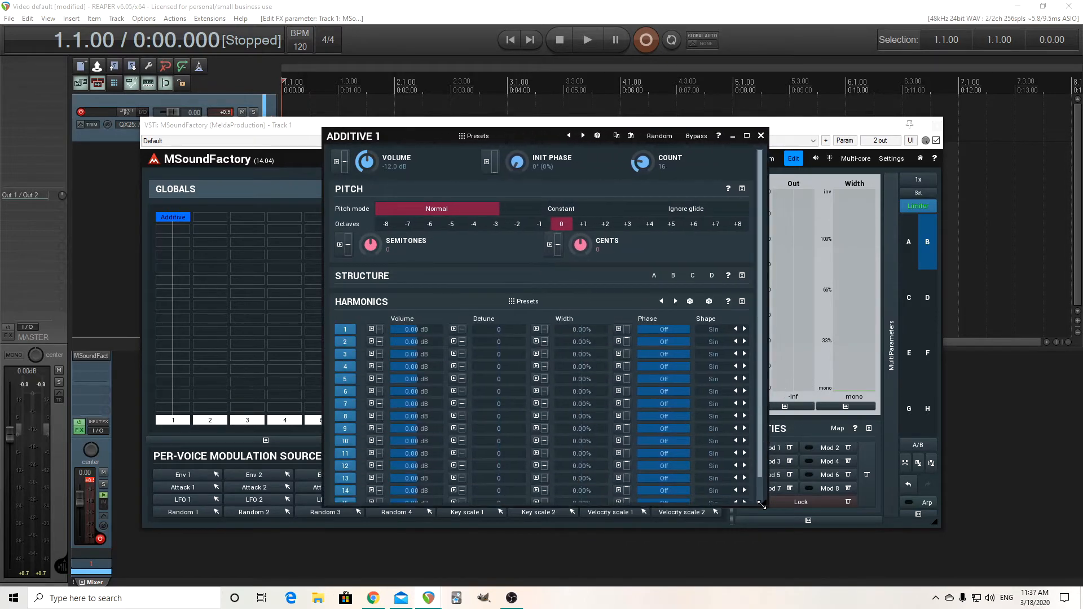
drag(350, 138, 341, 89)
scroll(754, 307, down, 2)
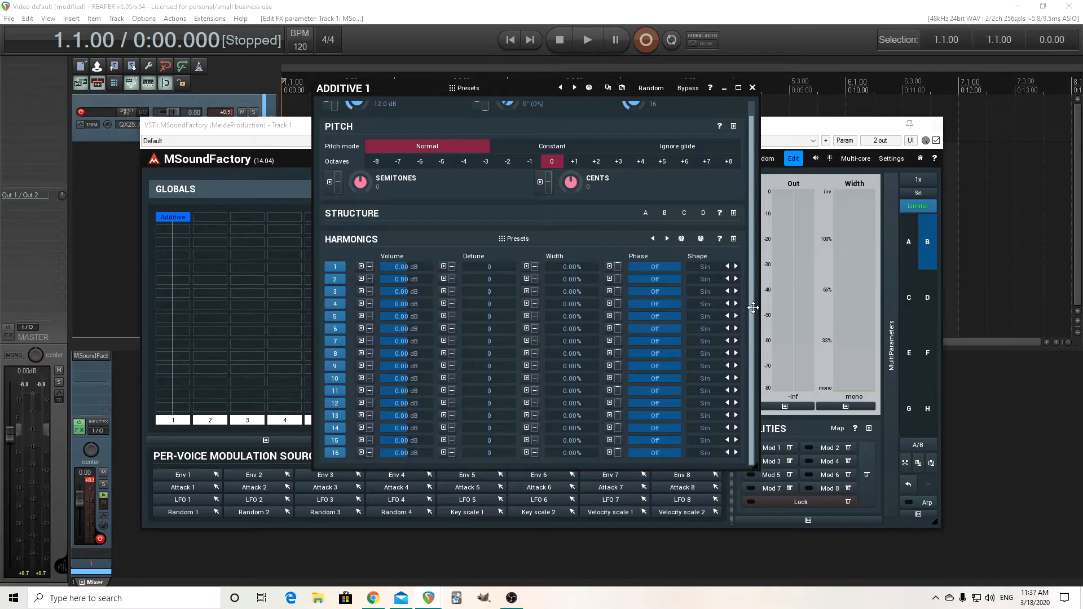
scroll(750, 265, up, 1)
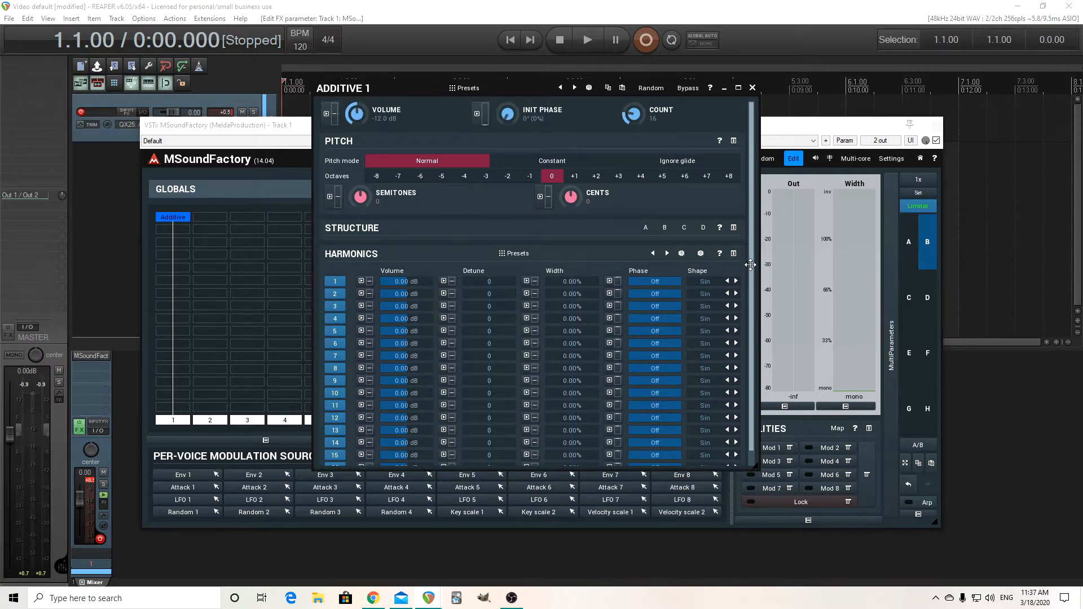
Set the Additive 1 harmonic count to 4 and open the harmonic structure A editor
drag(640, 113, 640, 90)
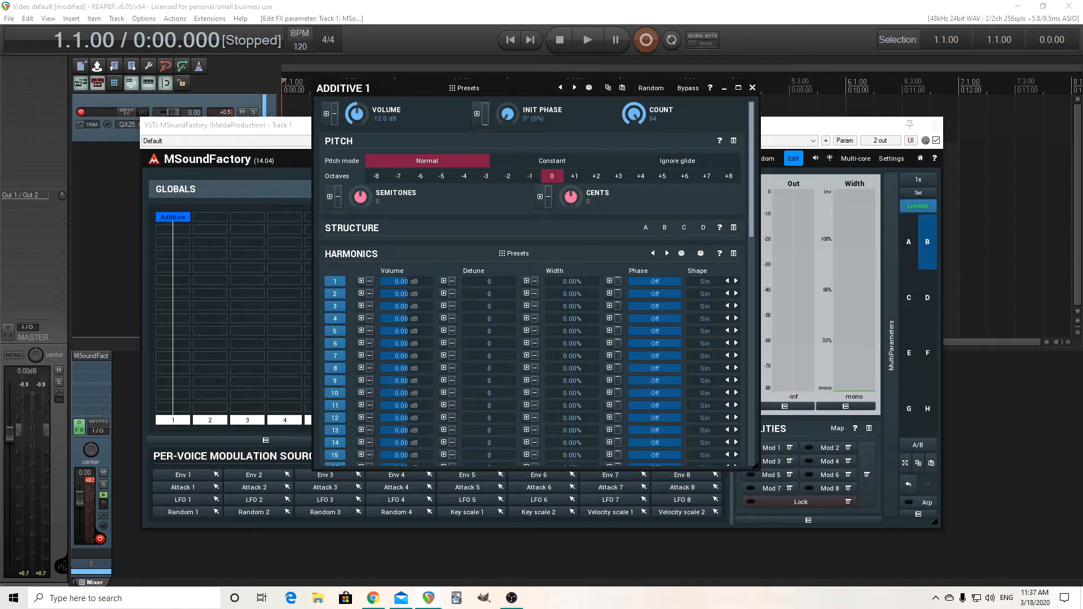
drag(634, 113, 634, 137)
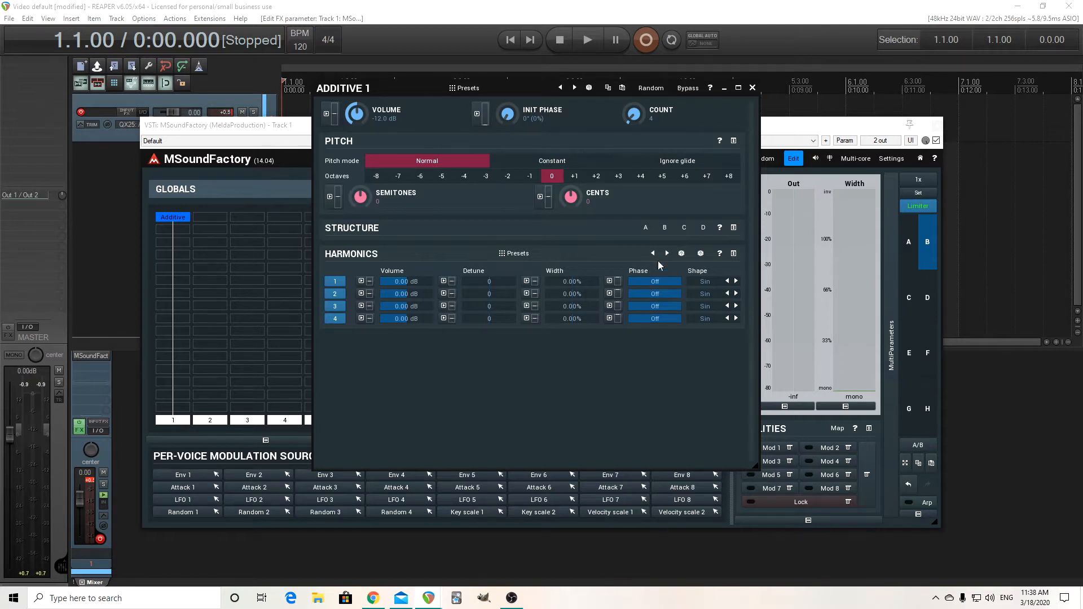
click(733, 227)
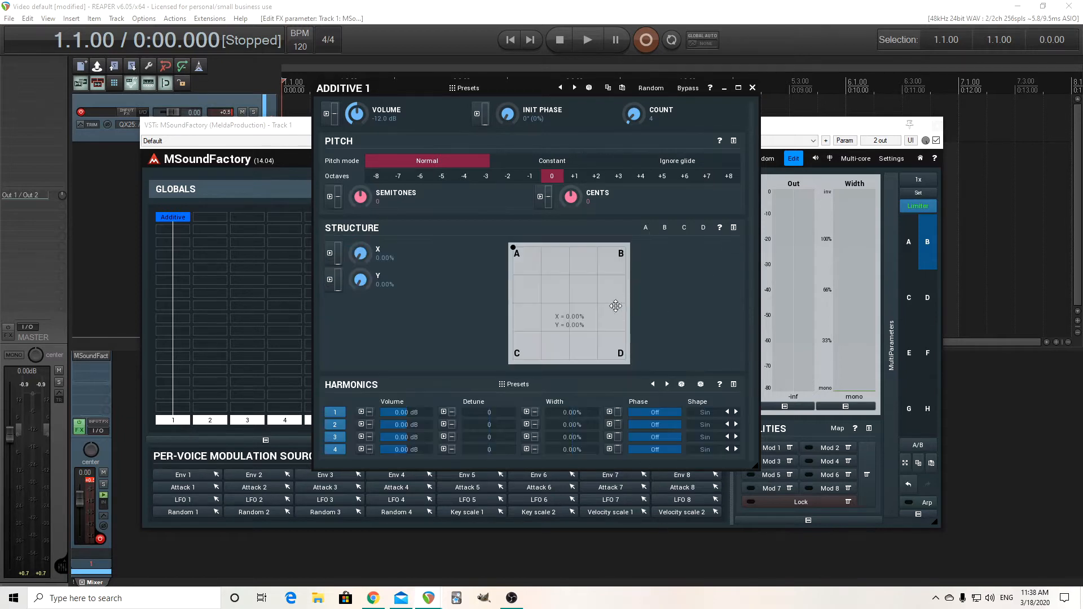
click(646, 228)
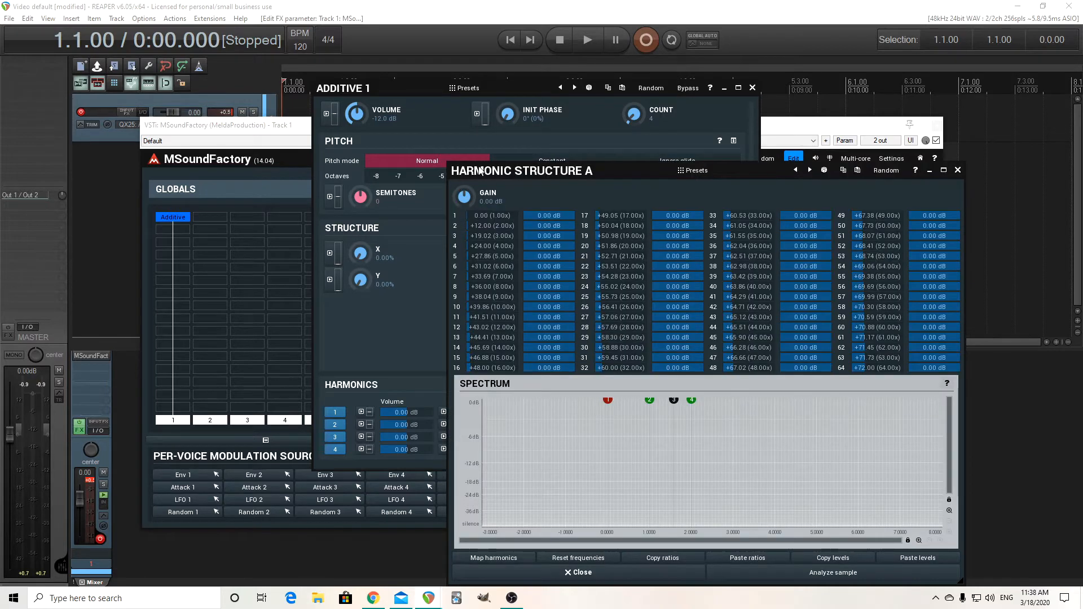
drag(480, 171, 473, 148)
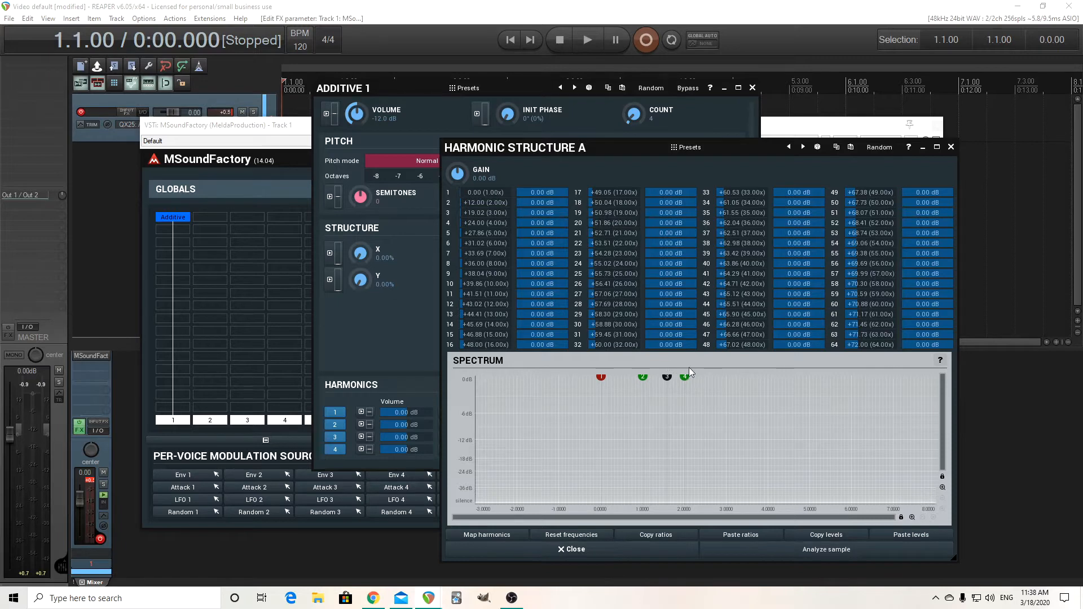
drag(498, 148, 426, 136)
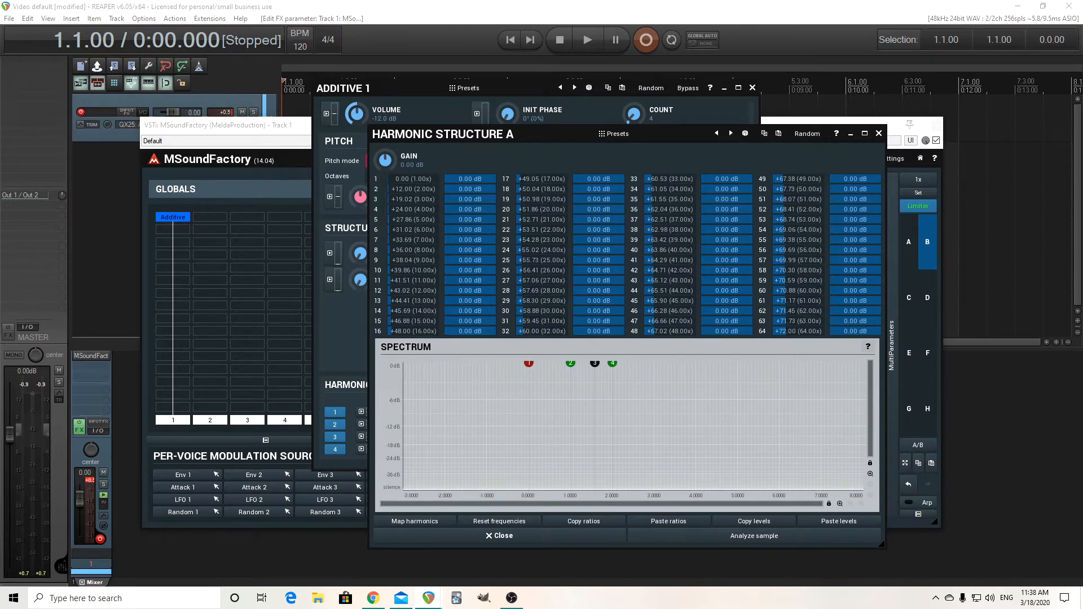
Set harmonics 2, 3 and 4 of structure A to 4, 7 and 12 semitones
double_click(412, 189)
click(351, 261)
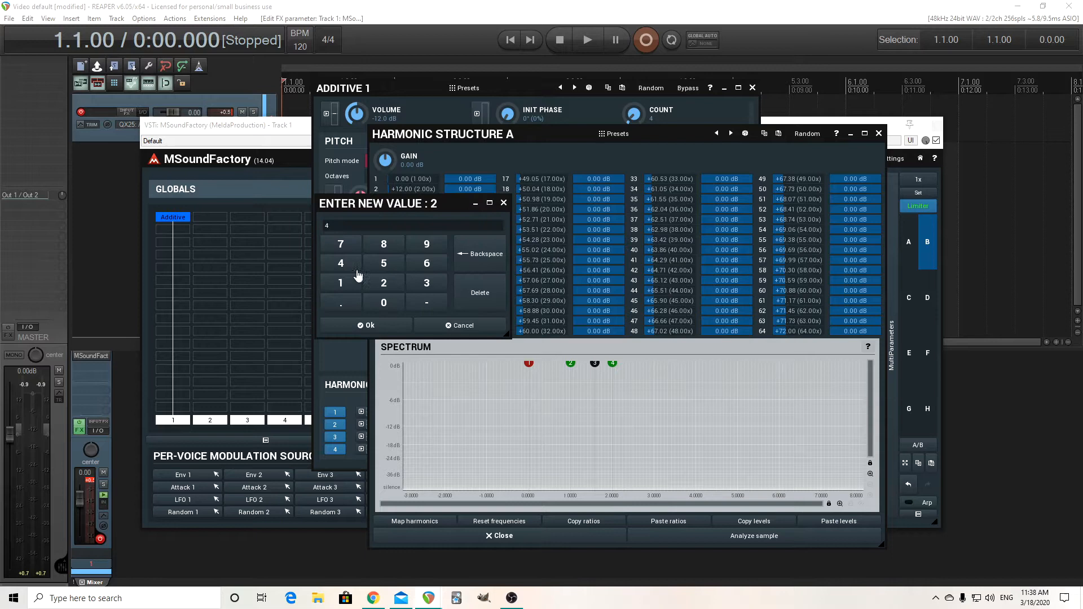
click(392, 327)
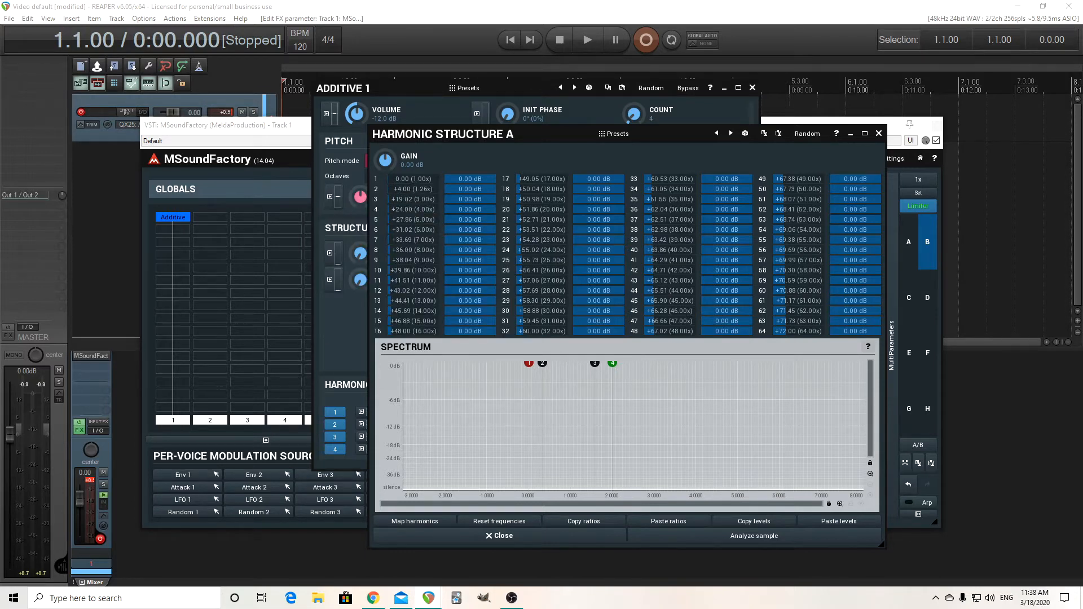
double_click(413, 199)
click(341, 254)
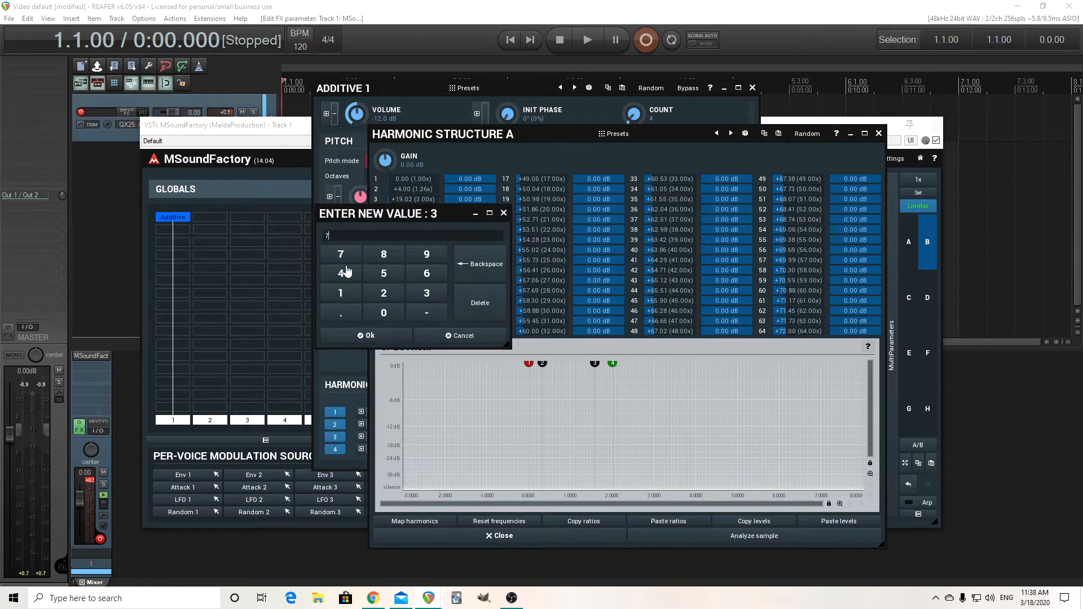
click(383, 333)
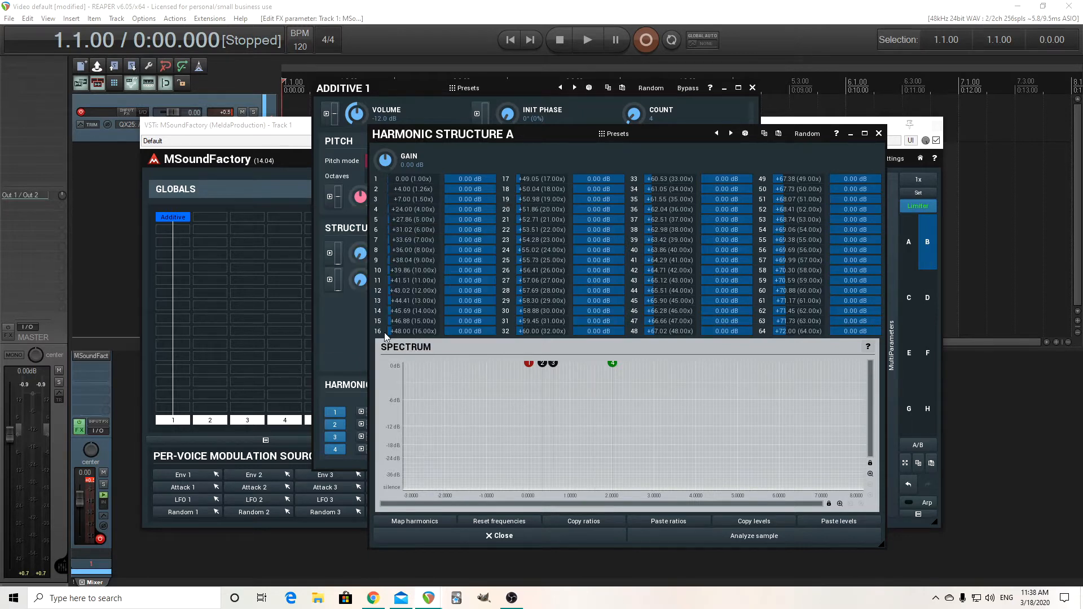
double_click(407, 209)
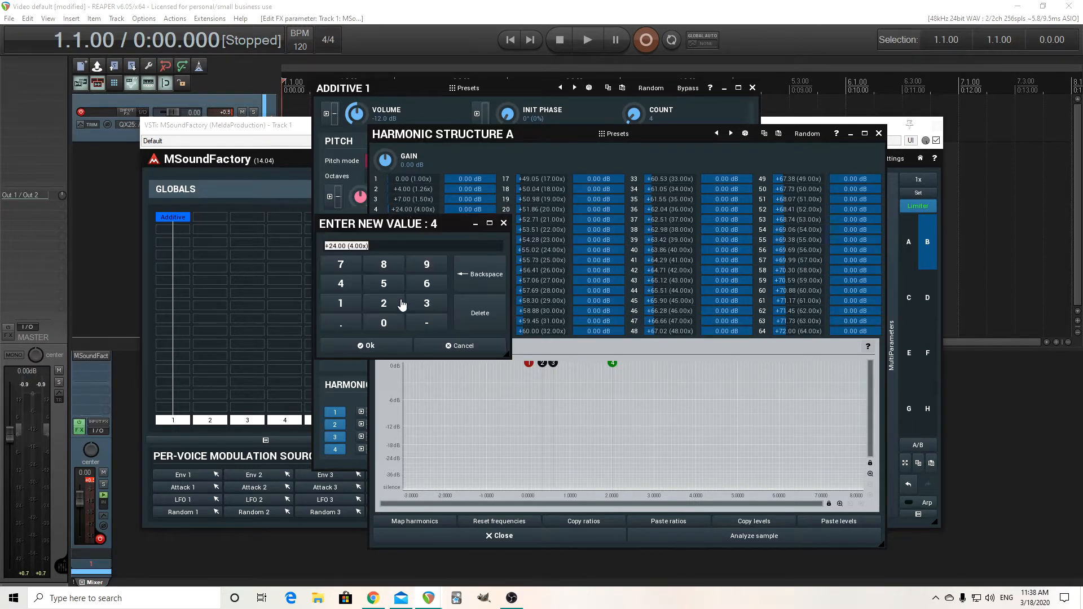
click(341, 303)
click(384, 305)
click(395, 347)
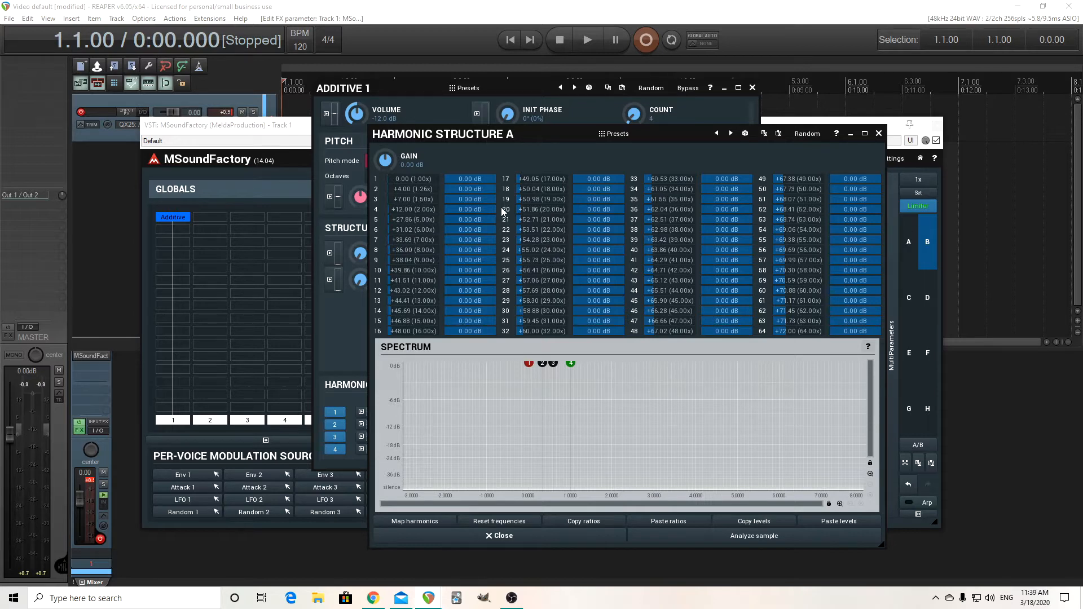
Review harmonic structure B and move the structure morph point to corner A, at X 0% and Y about 1.5%
click(879, 134)
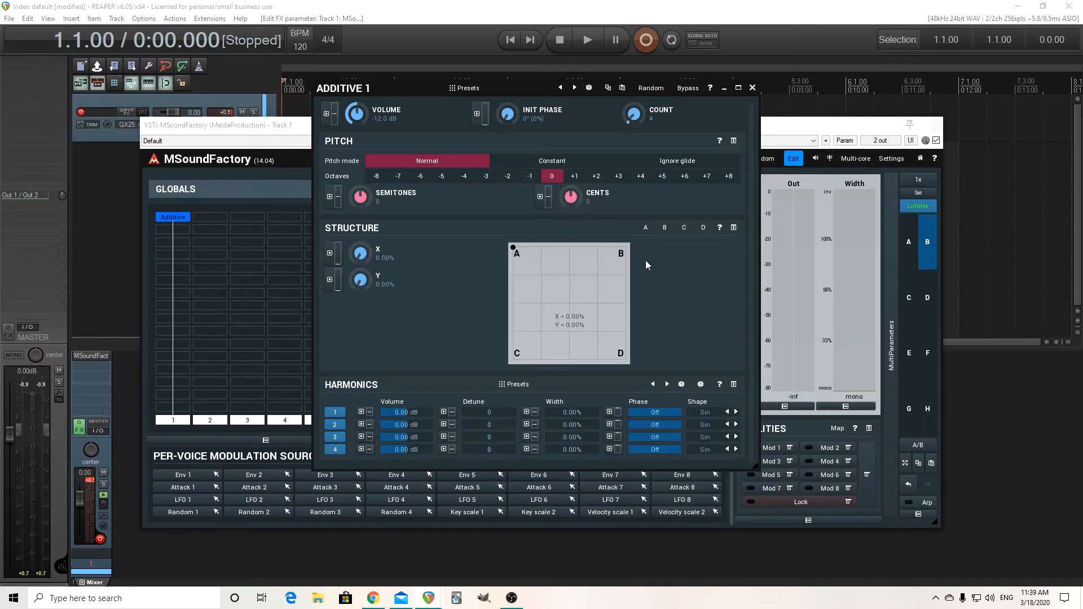
click(664, 227)
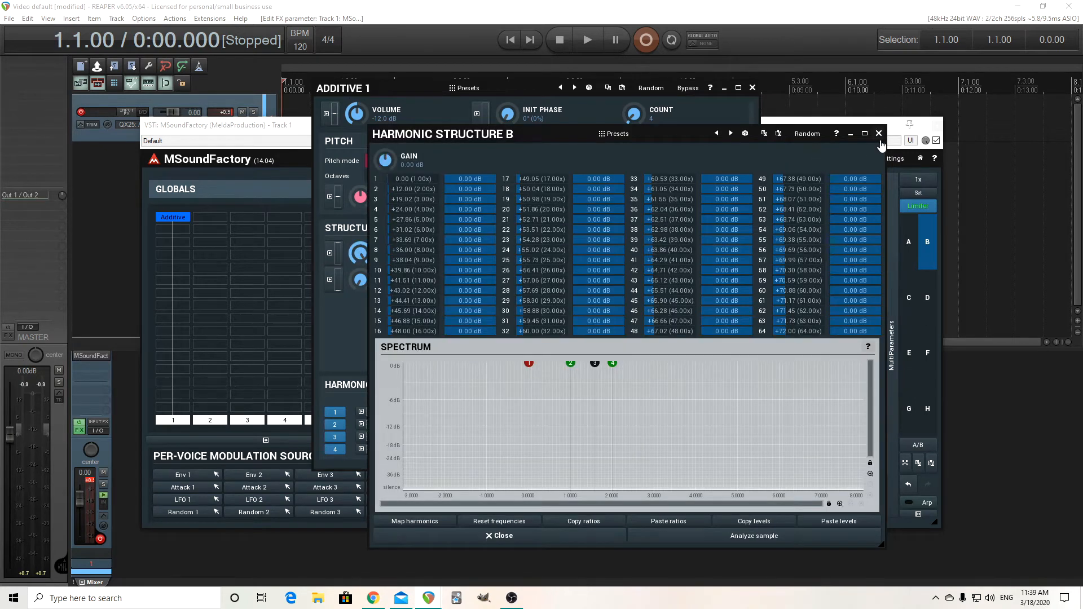
click(878, 134)
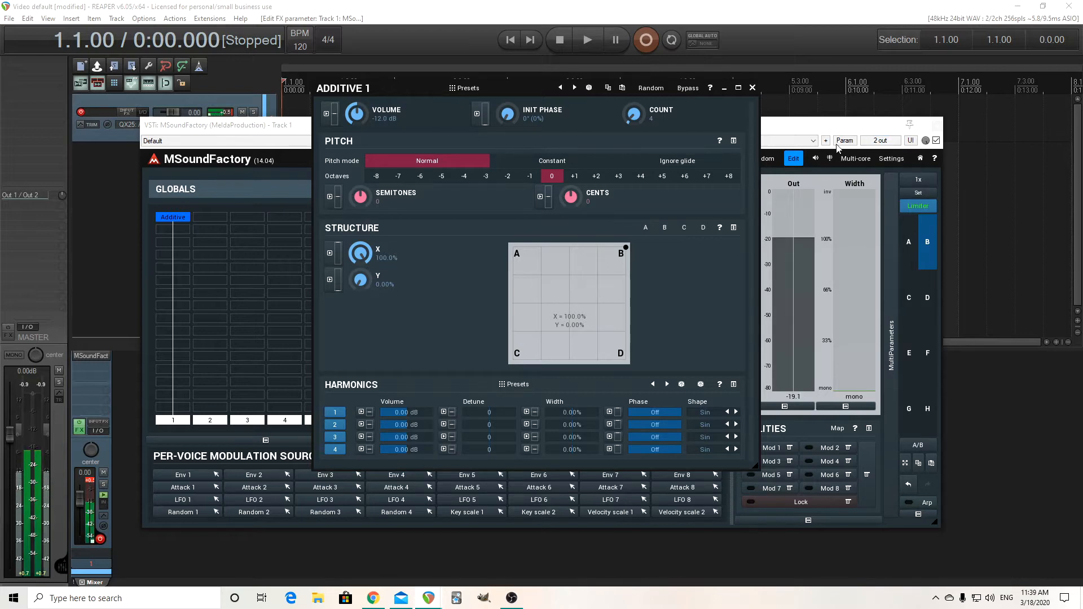
drag(626, 245, 512, 248)
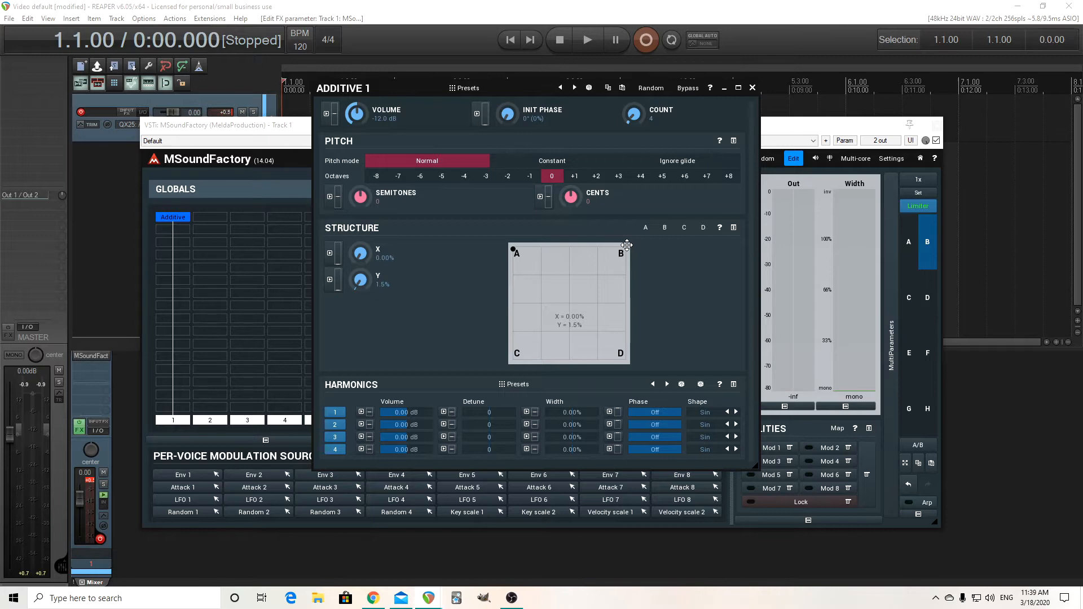
Change harmonic 2 of structure A to 3 semitones to form a minor chord
click(646, 228)
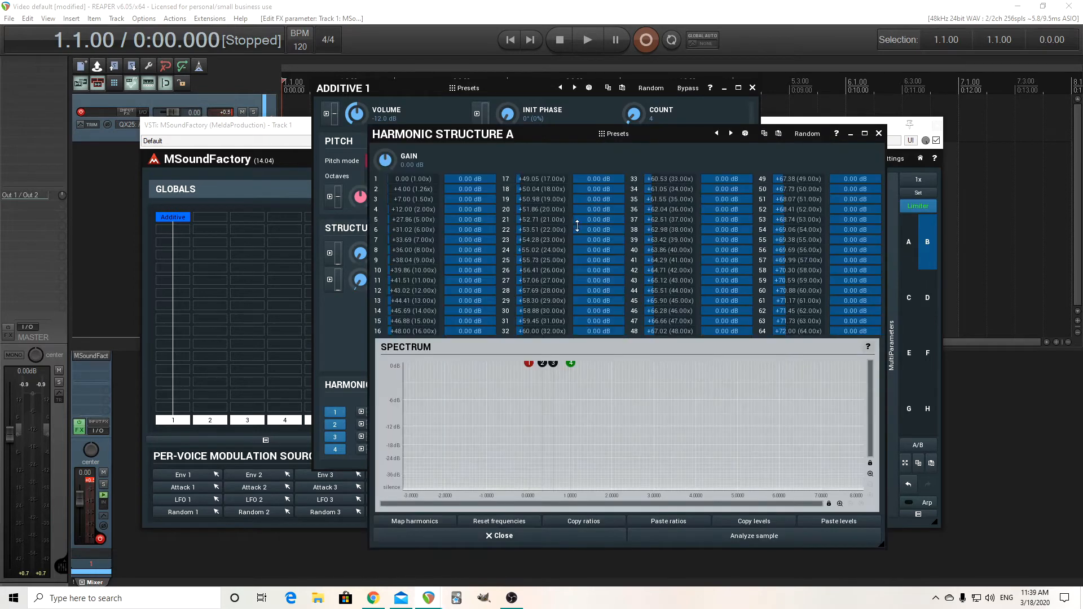
double_click(406, 192)
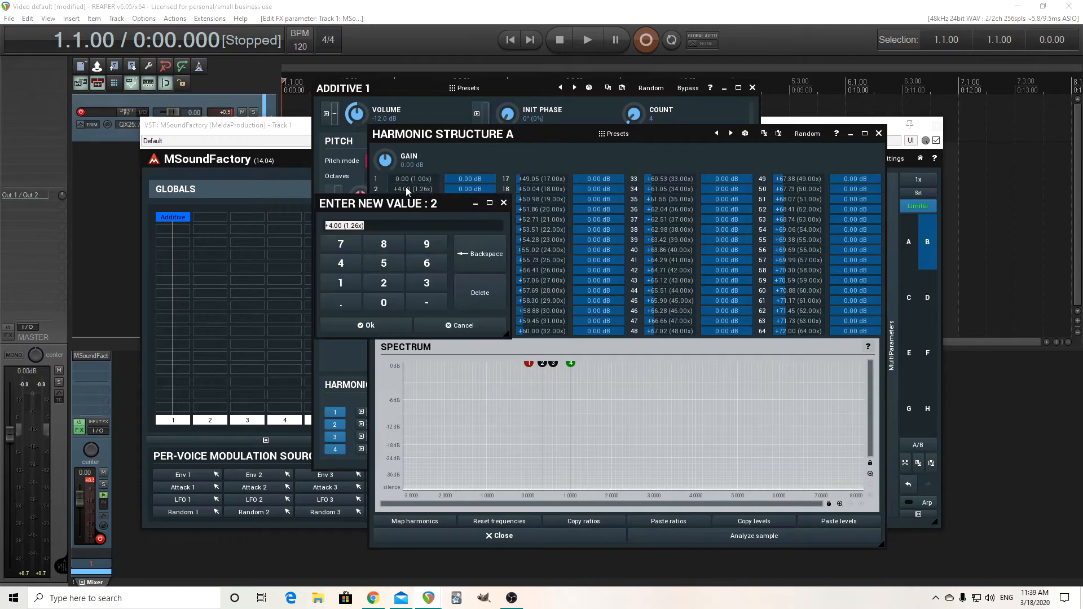
click(427, 284)
click(388, 327)
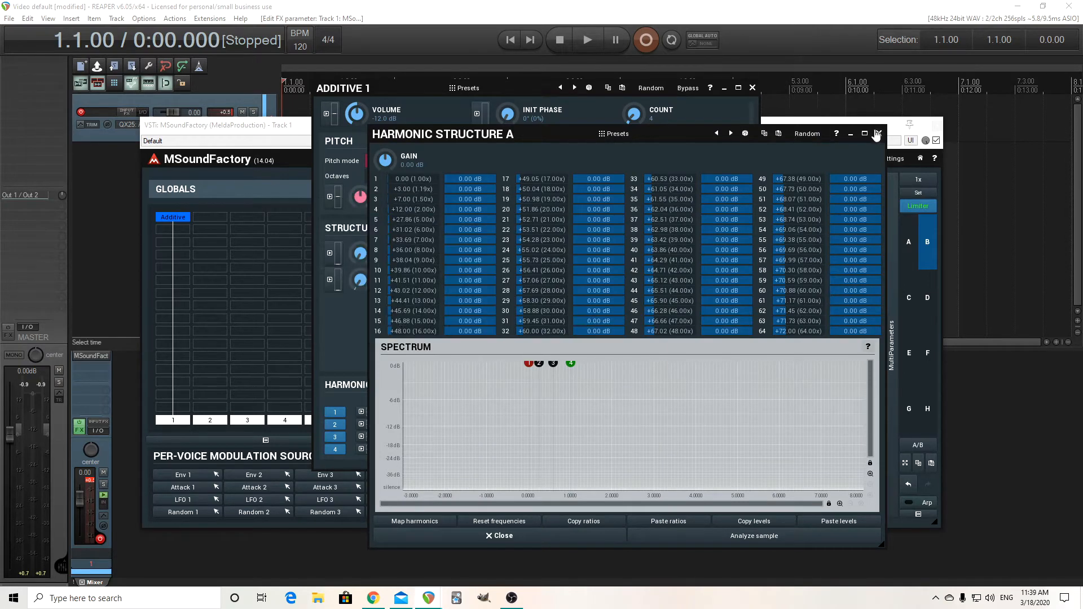
click(877, 134)
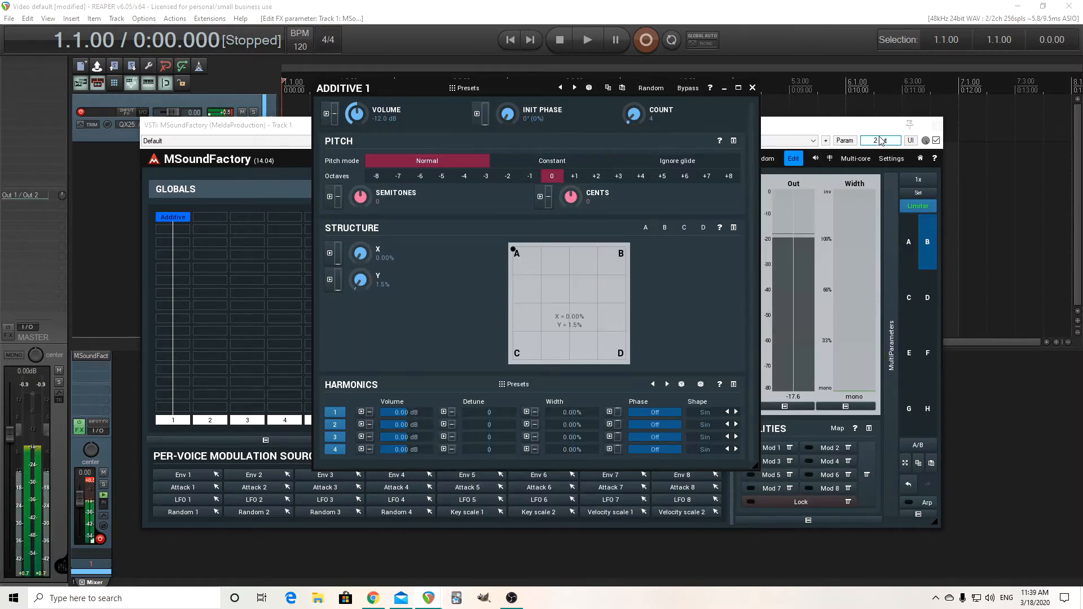
Set harmonic 2 of structure A to 4 semitones and audition the morph along X, ending at 0%
click(646, 228)
double_click(414, 190)
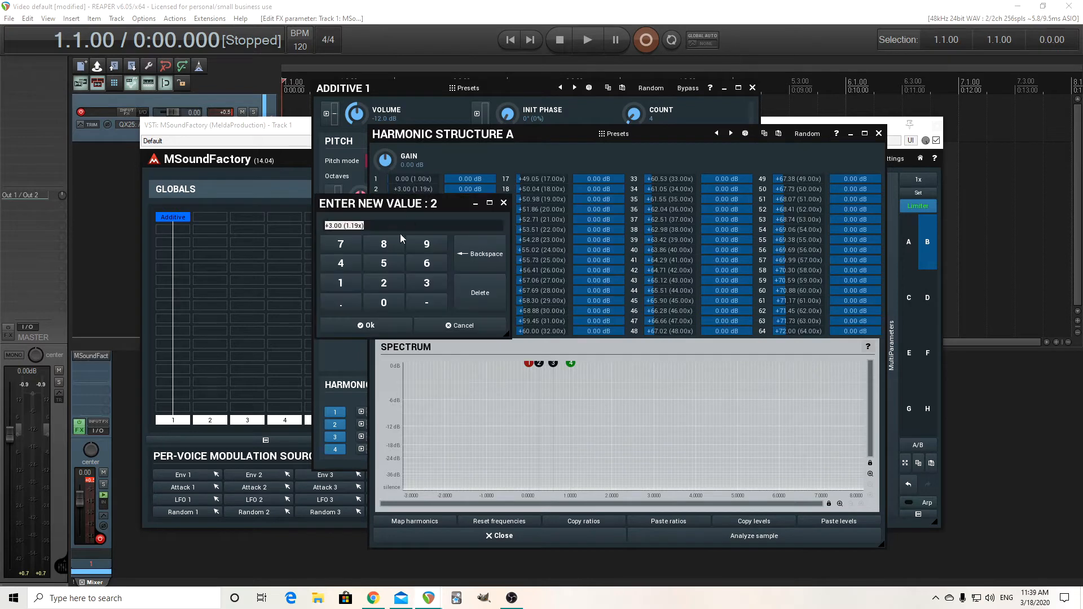
click(349, 265)
click(386, 324)
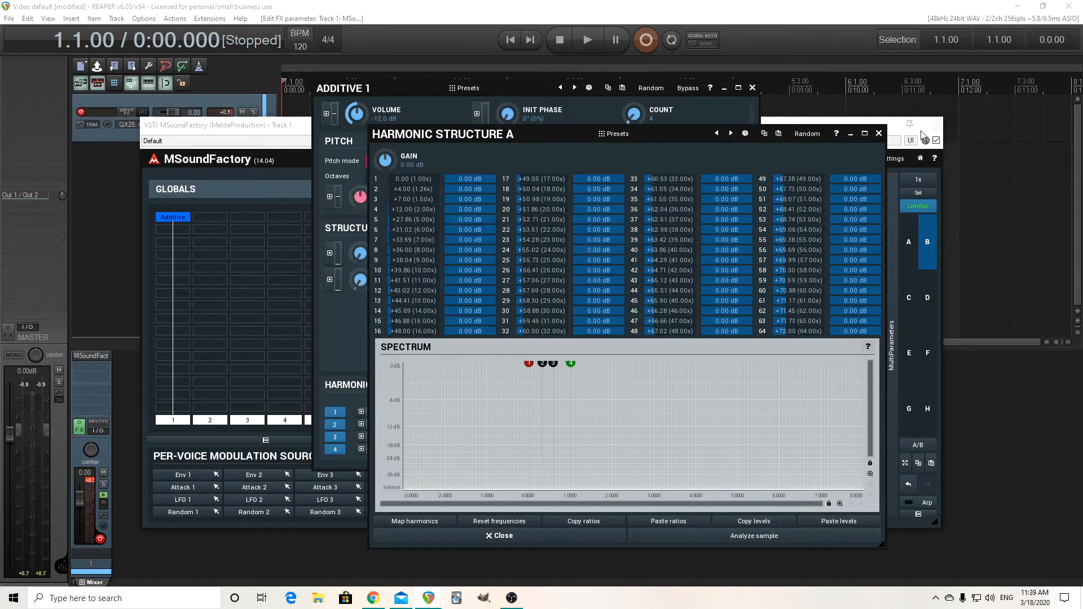
click(880, 136)
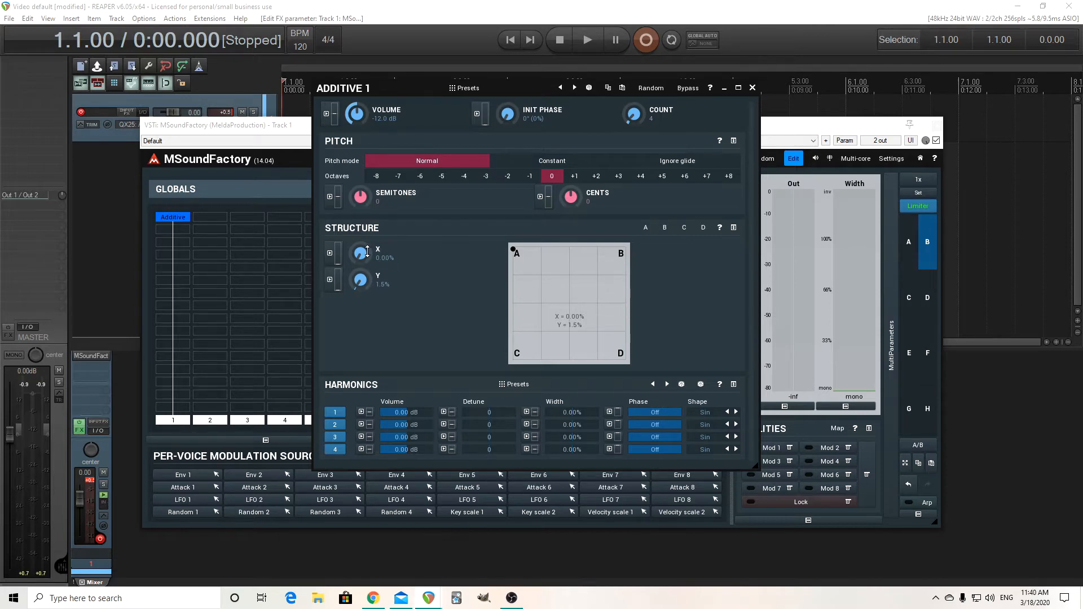
mouse_move(367, 252)
mouse_down()
mouse_move(367, 192)
mouse_move(367, 252)
mouse_up()
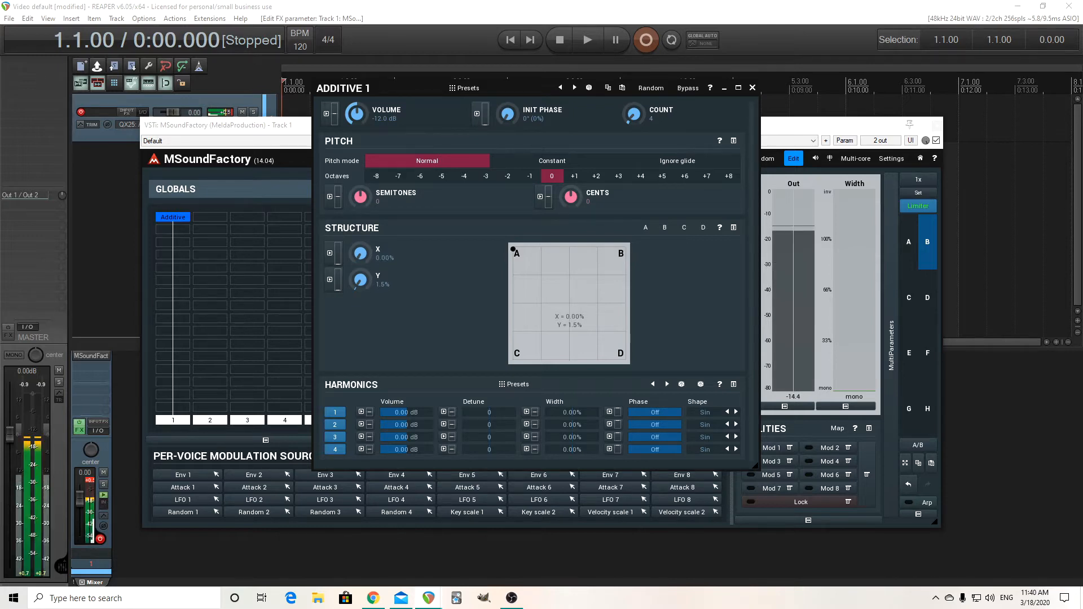
mouse_move(367, 253)
mouse_down()
mouse_move(367, 192)
mouse_move(367, 252)
mouse_up()
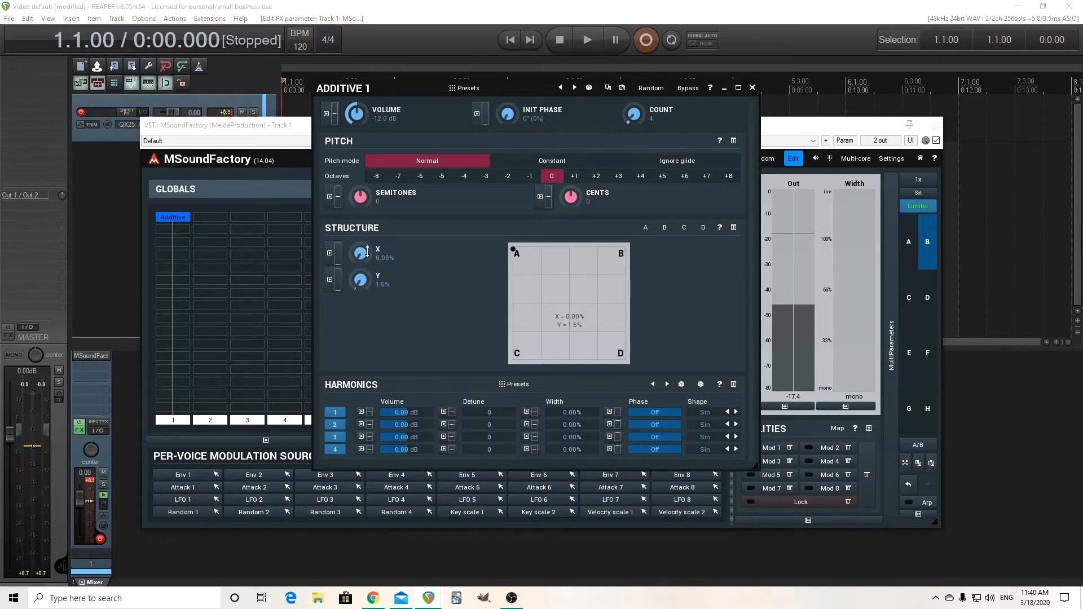
Load the Saw to Major preset for Additive 1 and morph its structure X to 0%
click(472, 90)
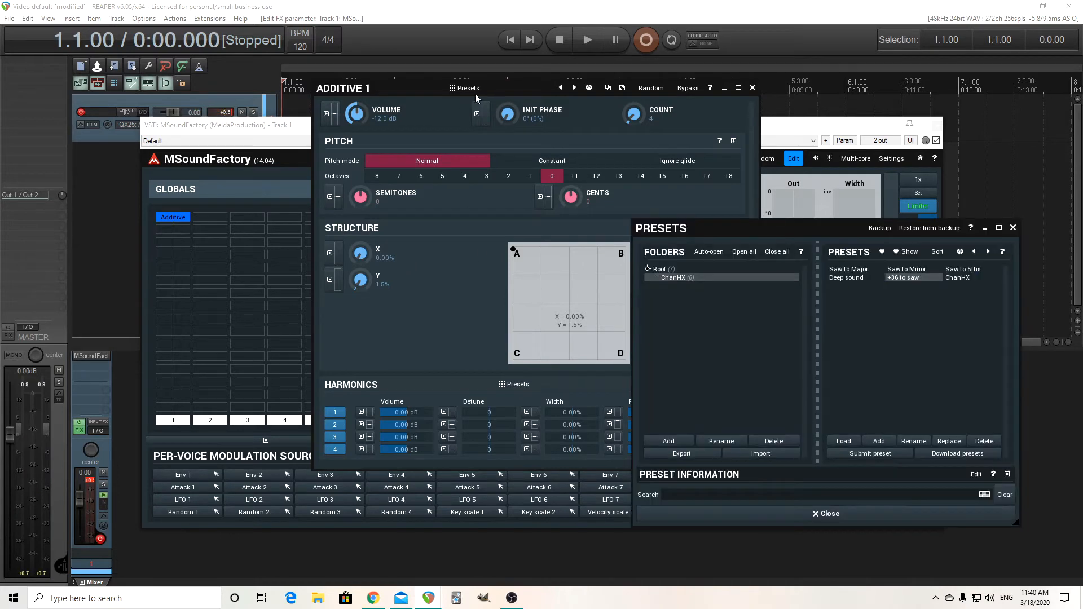
click(850, 270)
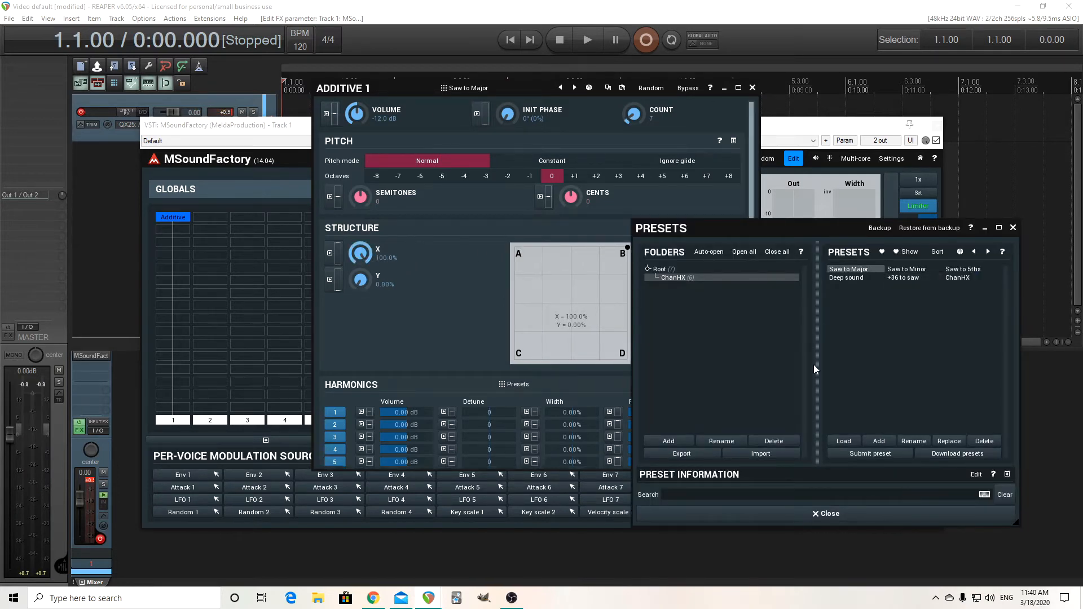
click(827, 511)
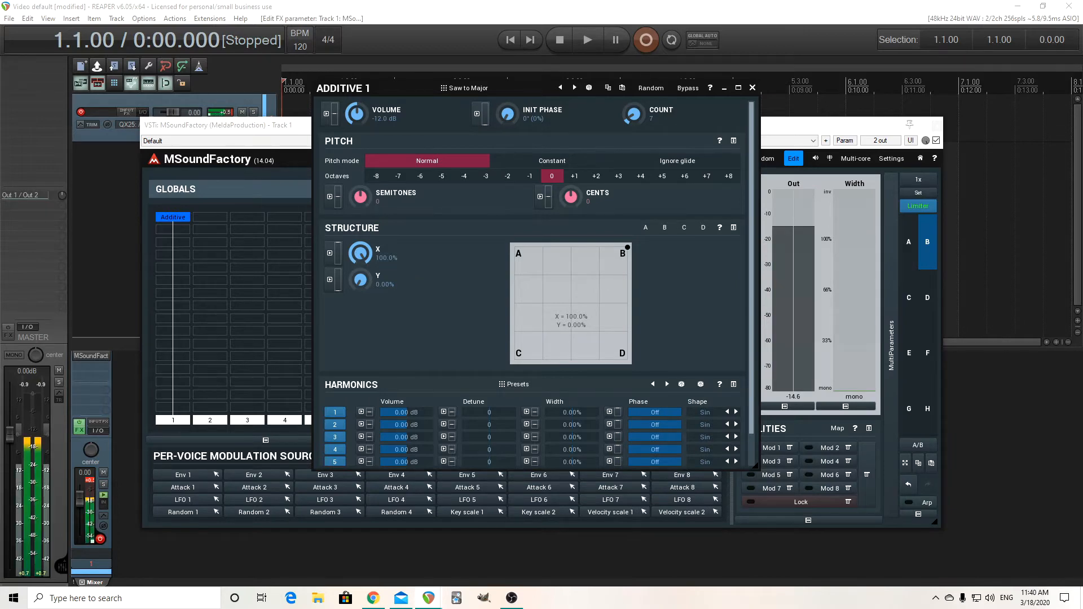
drag(360, 254, 360, 308)
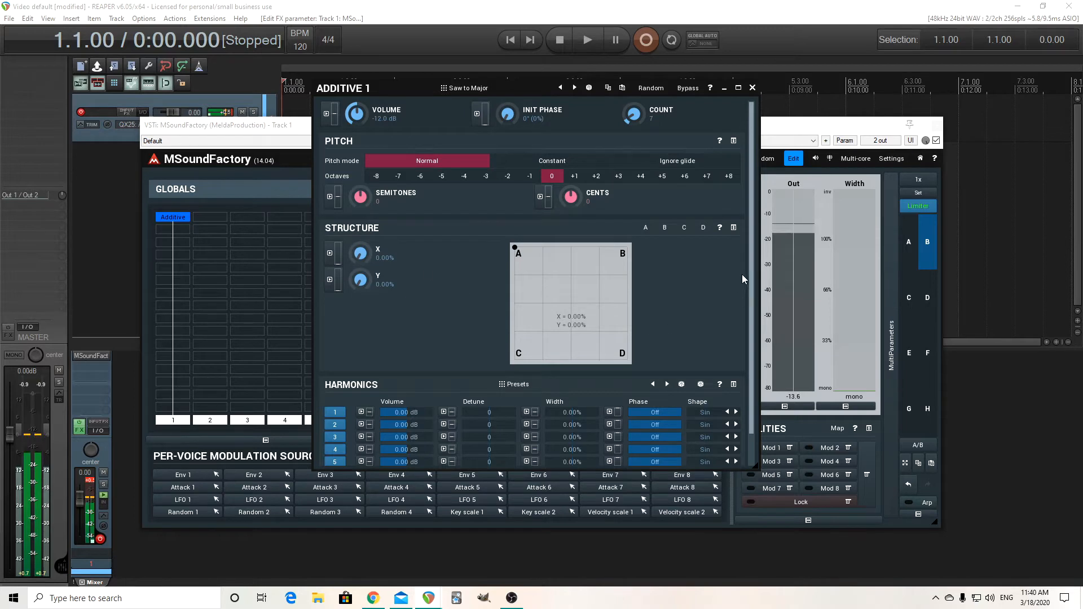
scroll(742, 274, down, 2)
scroll(749, 268, up, 1)
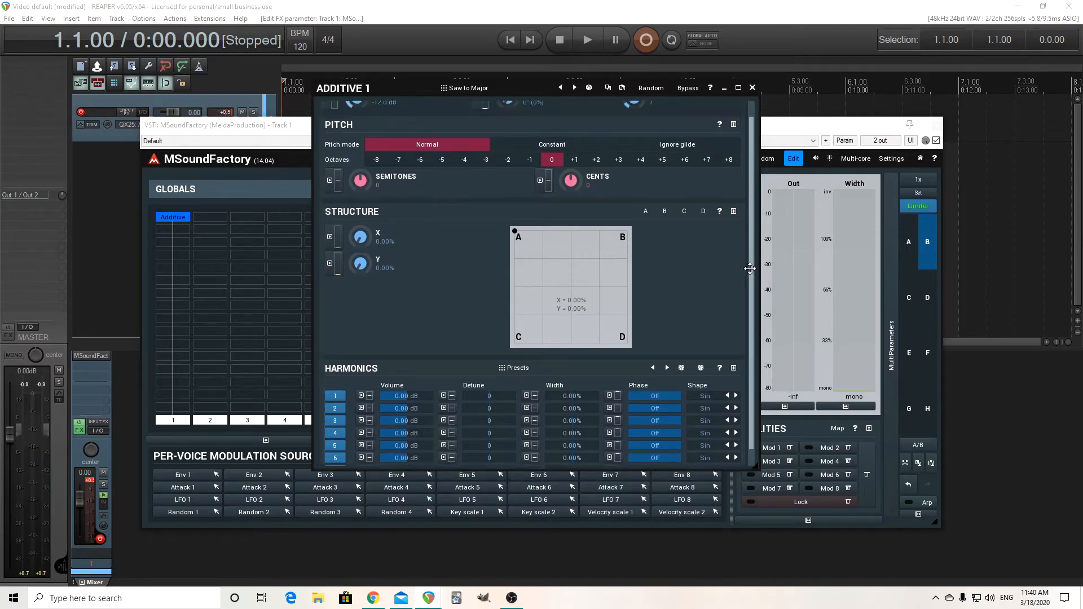
Load the Saw to Minor preset for Additive 1 and audition its structure morph along X, ending at 0%
scroll(749, 268, up, 1)
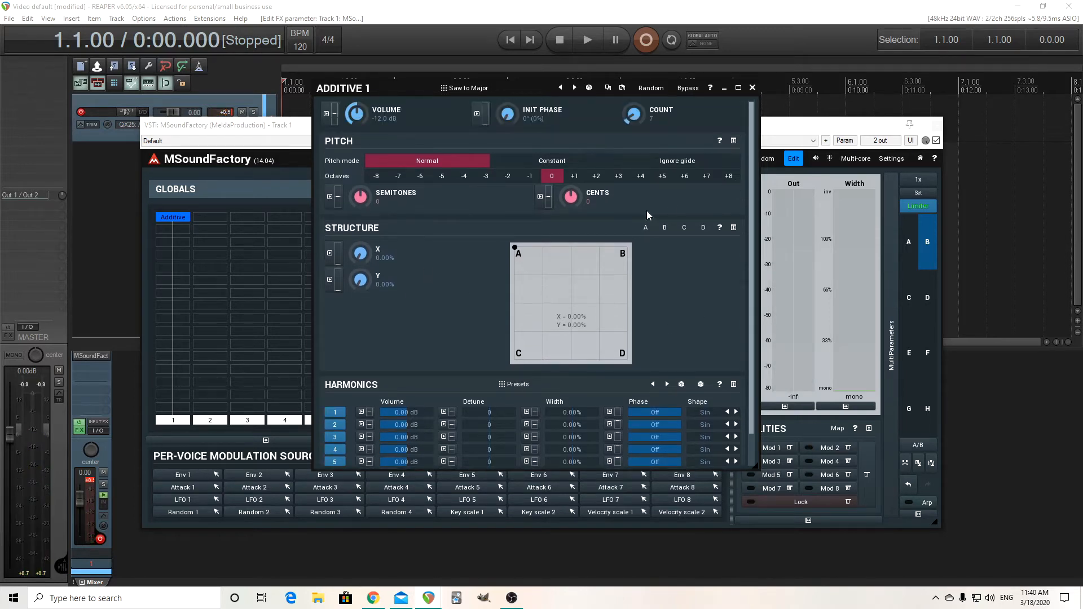
click(495, 86)
click(918, 269)
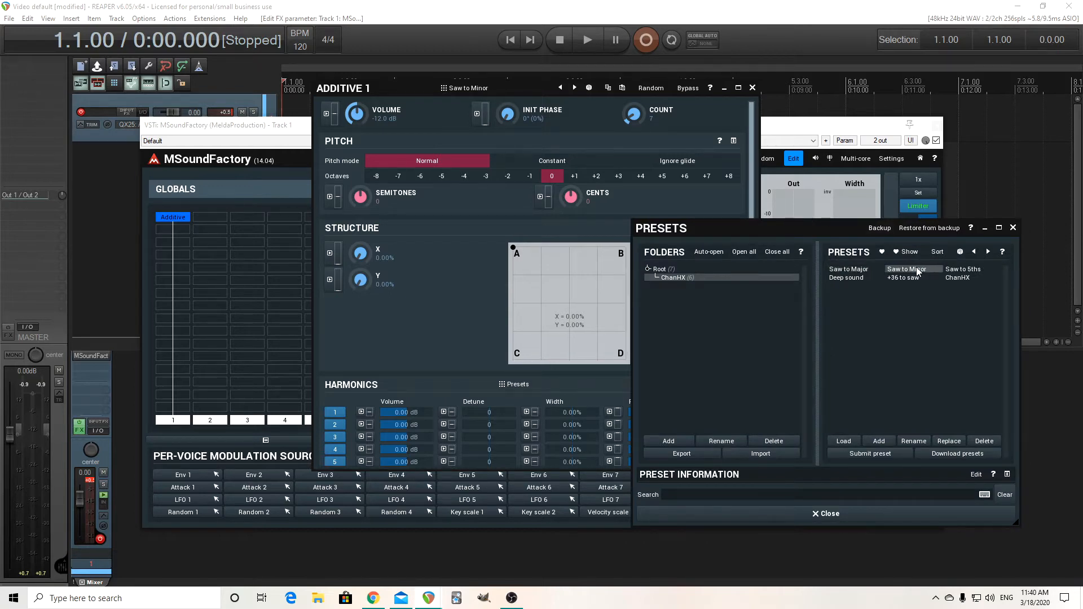
mouse_move(361, 254)
mouse_down()
mouse_move(361, 209)
mouse_move(361, 254)
mouse_up()
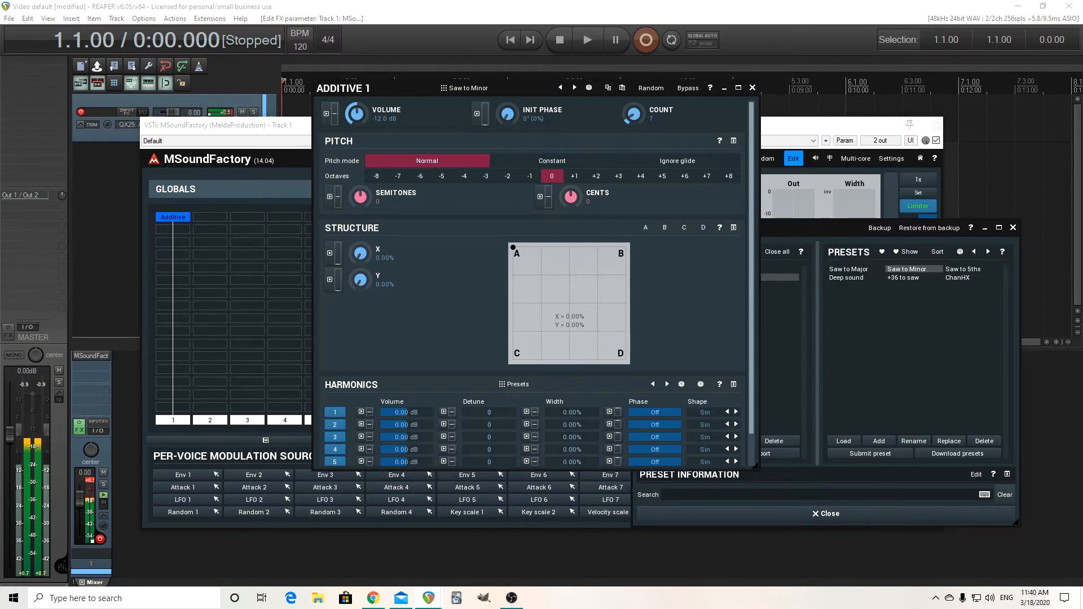
click(482, 90)
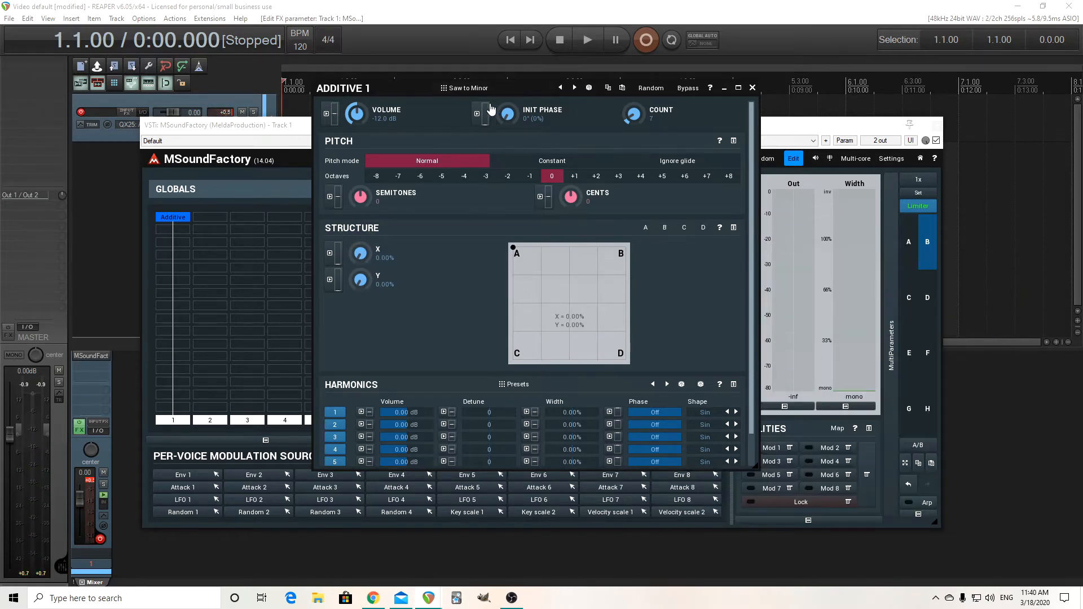
Load the Saw to 5ths preset for Additive 1 and audition the morph along X, returning it to 0%
click(483, 90)
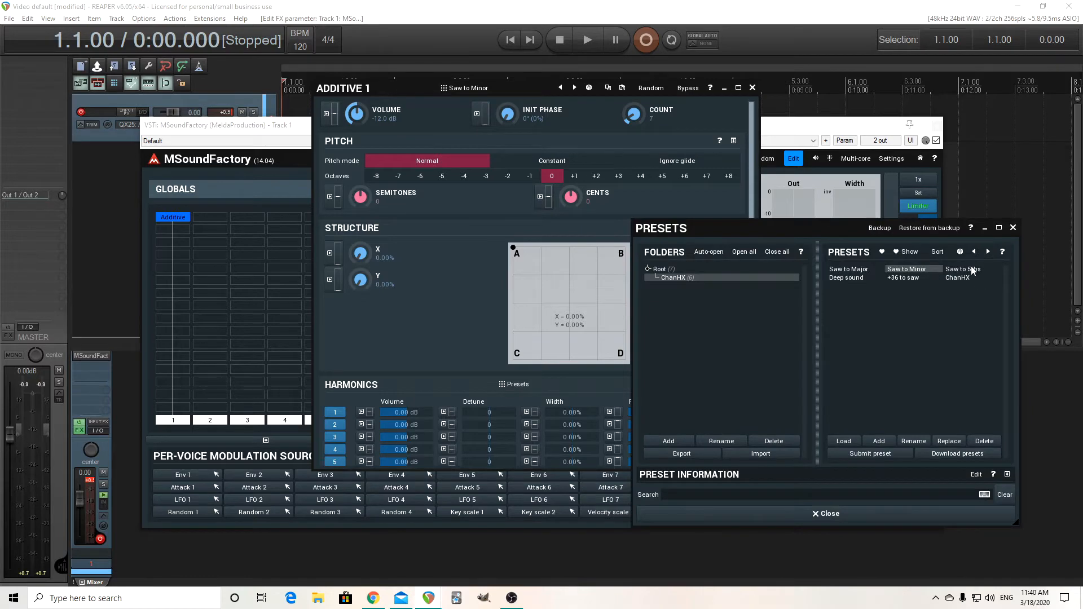
click(971, 267)
click(814, 514)
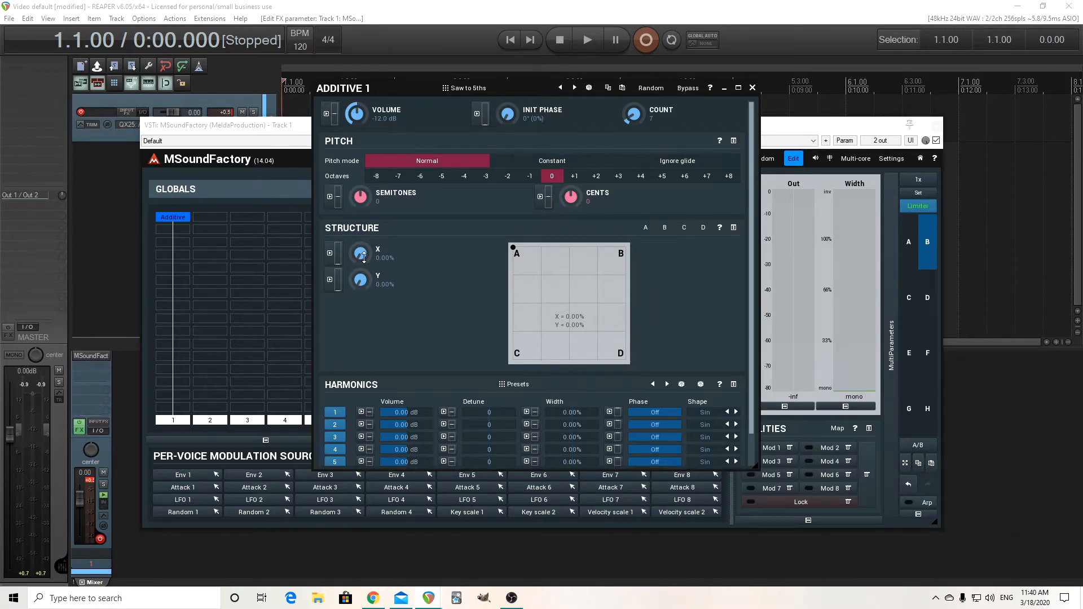
drag(363, 256, 364, 203)
drag(362, 253, 362, 311)
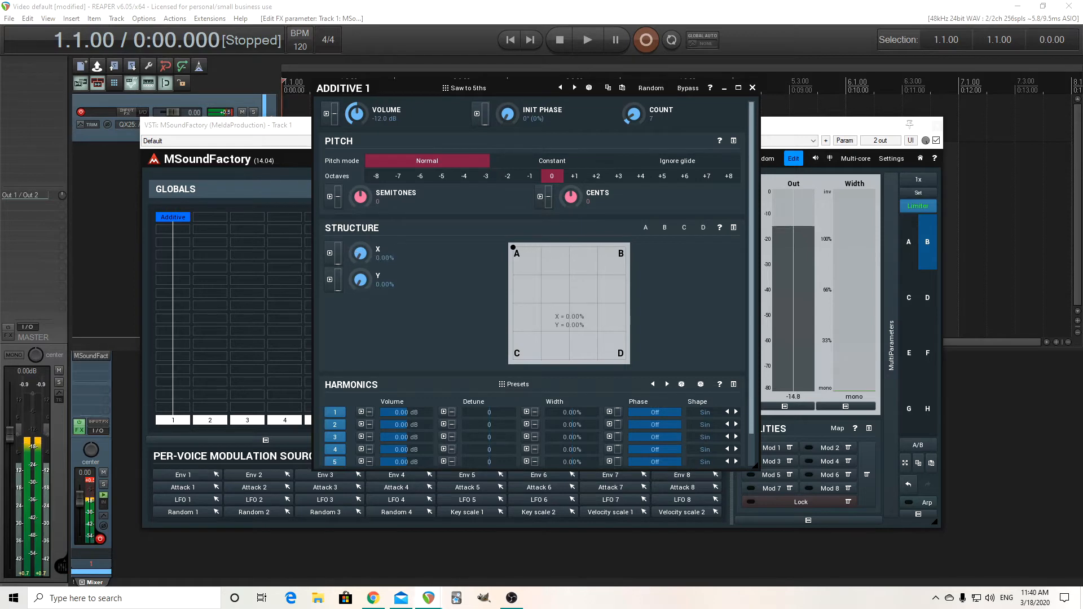
Load the Deep sound preset for Additive 1 and sweep its structure X back and forth, ending at 100%
click(500, 89)
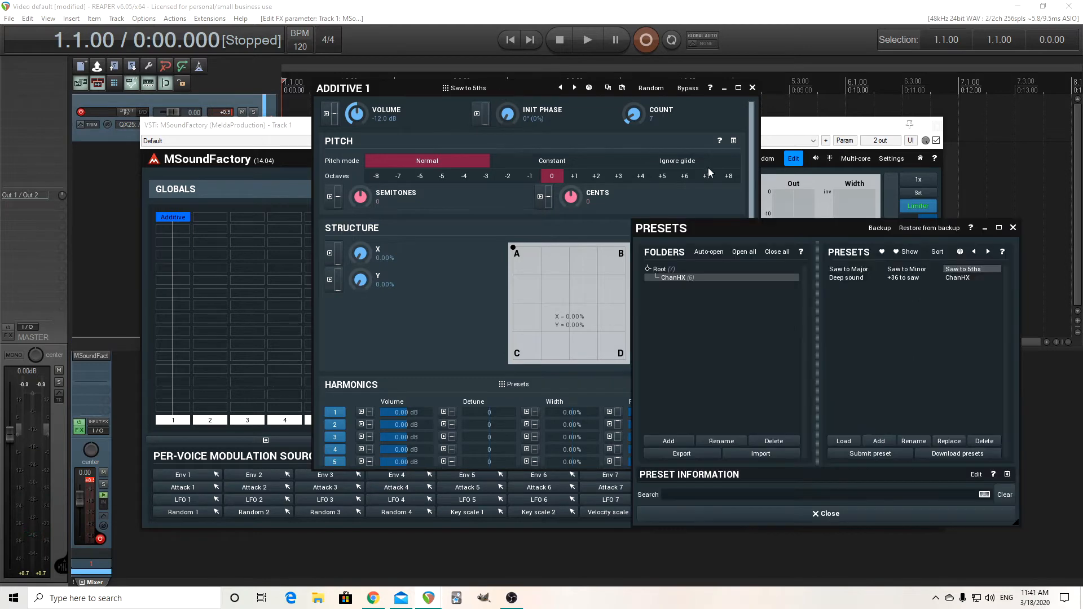
click(858, 277)
click(807, 514)
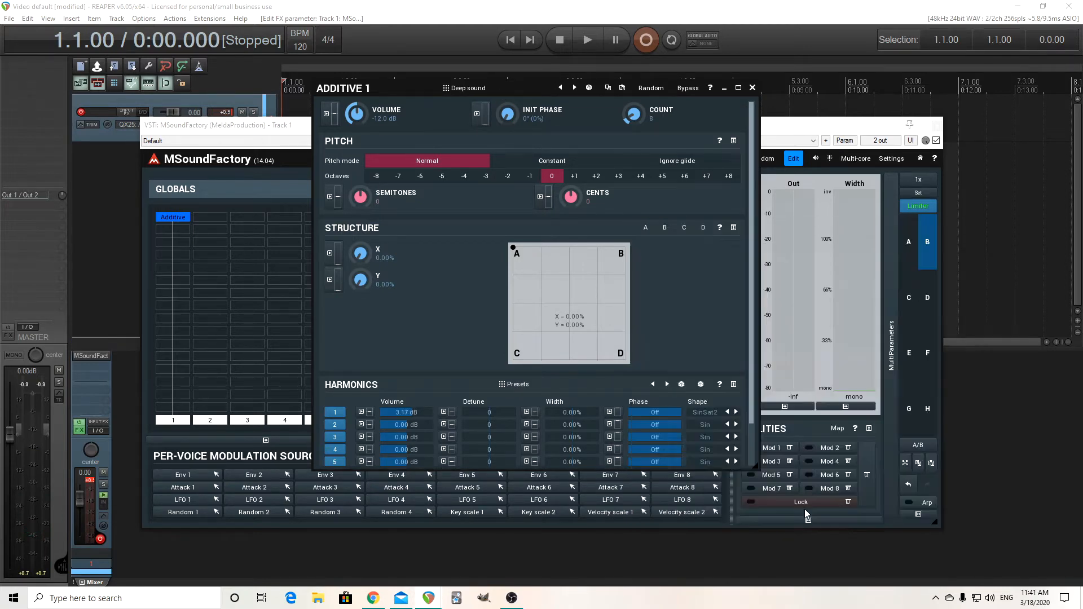
drag(365, 256, 366, 198)
drag(366, 256, 366, 314)
drag(366, 256, 366, 194)
Load the +36 to saw preset for Additive 1
click(489, 88)
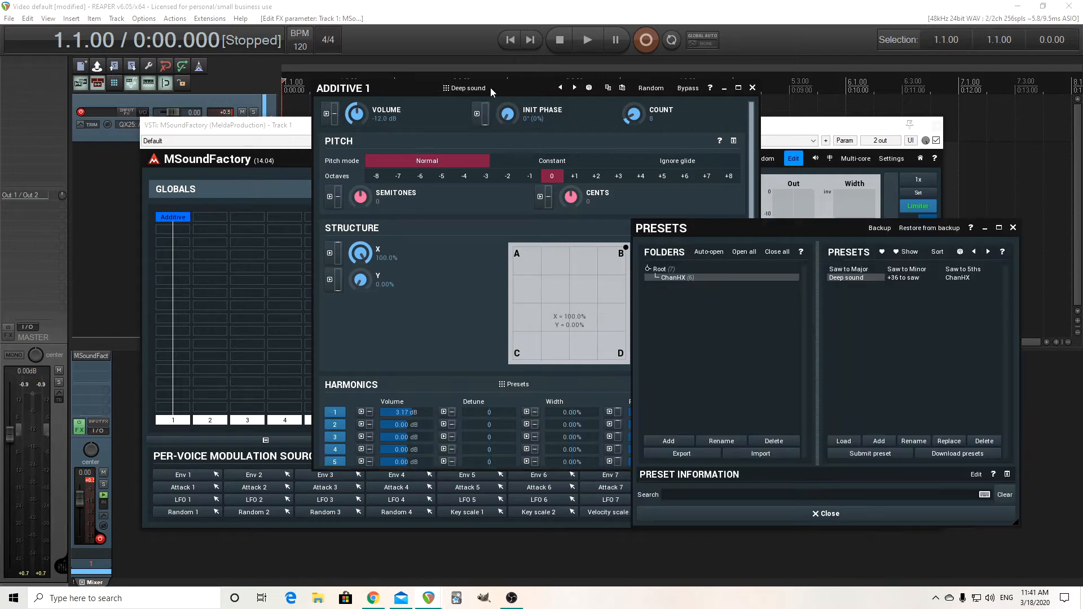
click(904, 279)
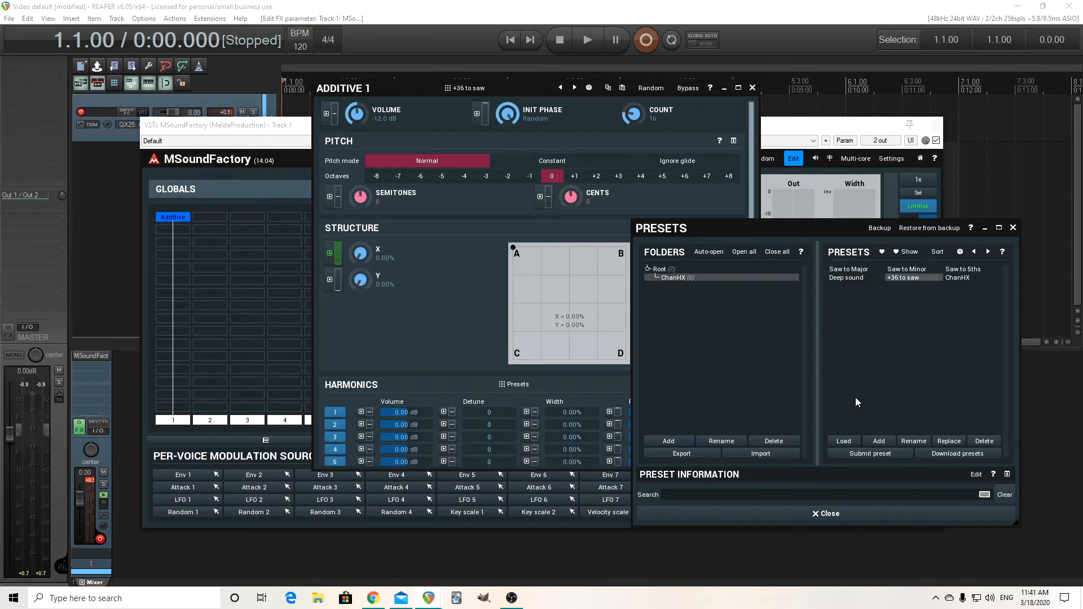
click(824, 510)
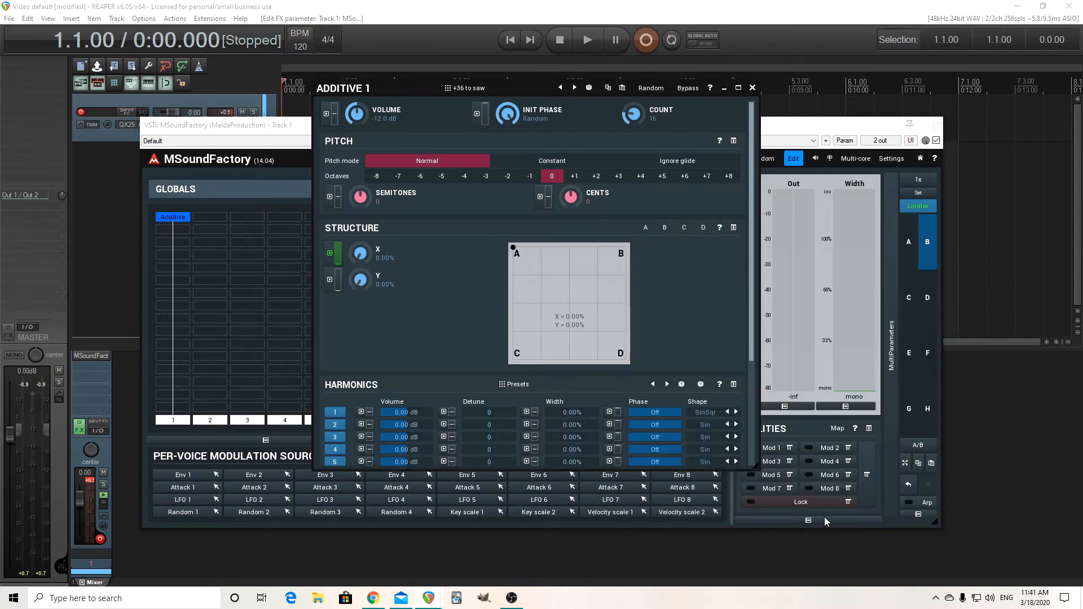
Review harmonic structures A and B of the +36 to saw preset, including the options for analysing harmonics from a sample
click(646, 230)
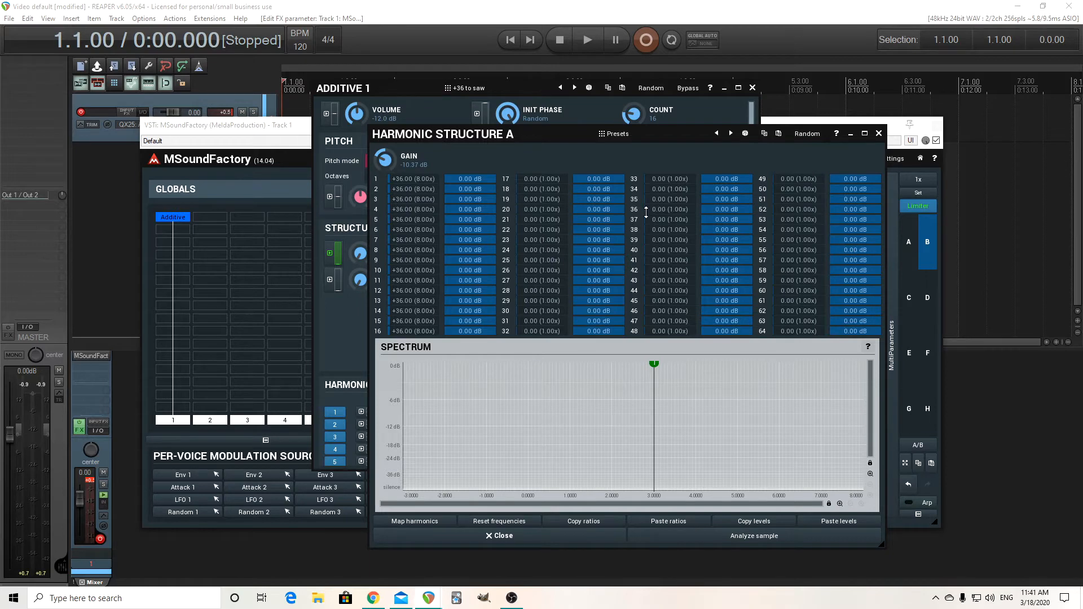
click(879, 134)
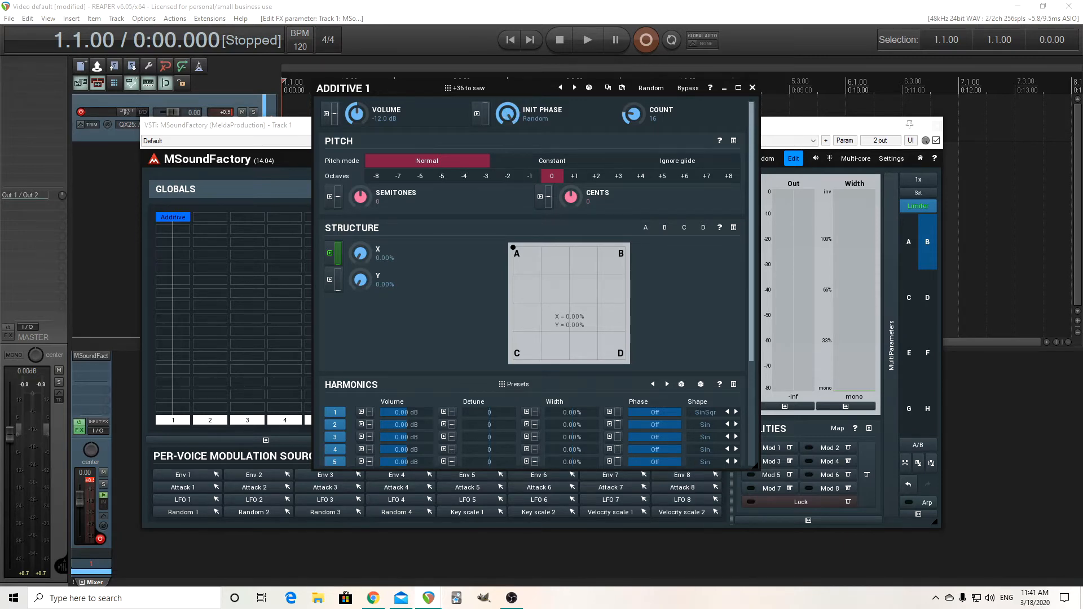
mouse_move(508, 114)
mouse_down()
mouse_move(507, 227)
mouse_move(507, 114)
mouse_up()
click(665, 228)
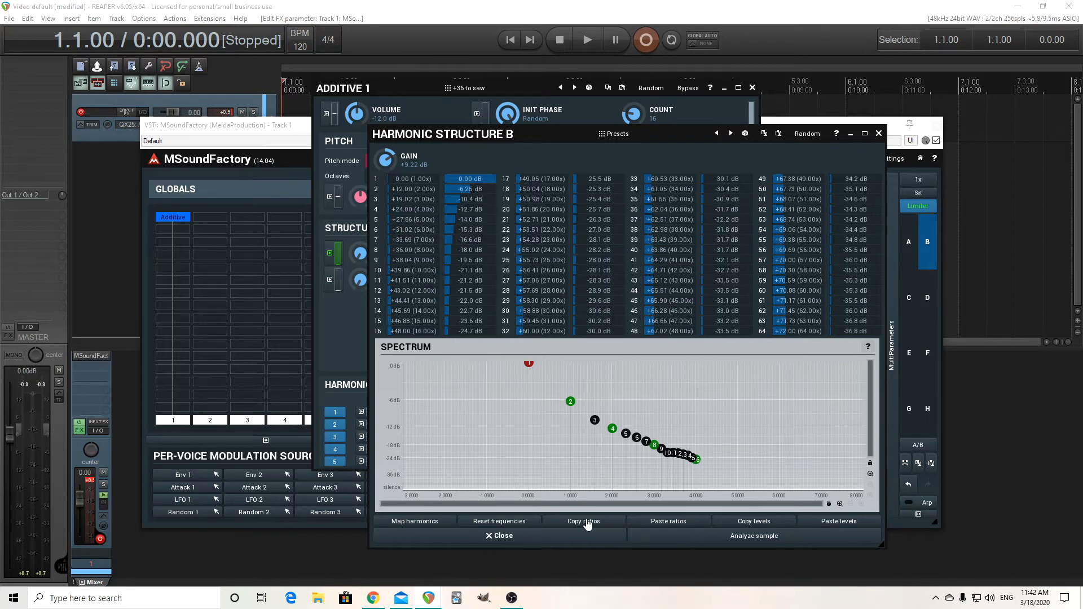
click(771, 537)
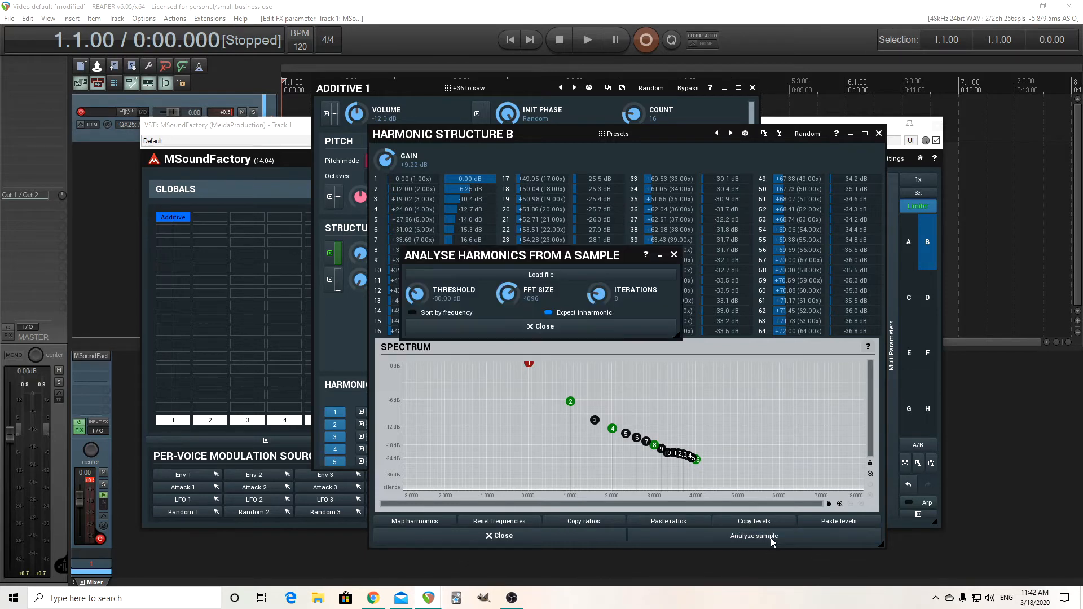
click(674, 255)
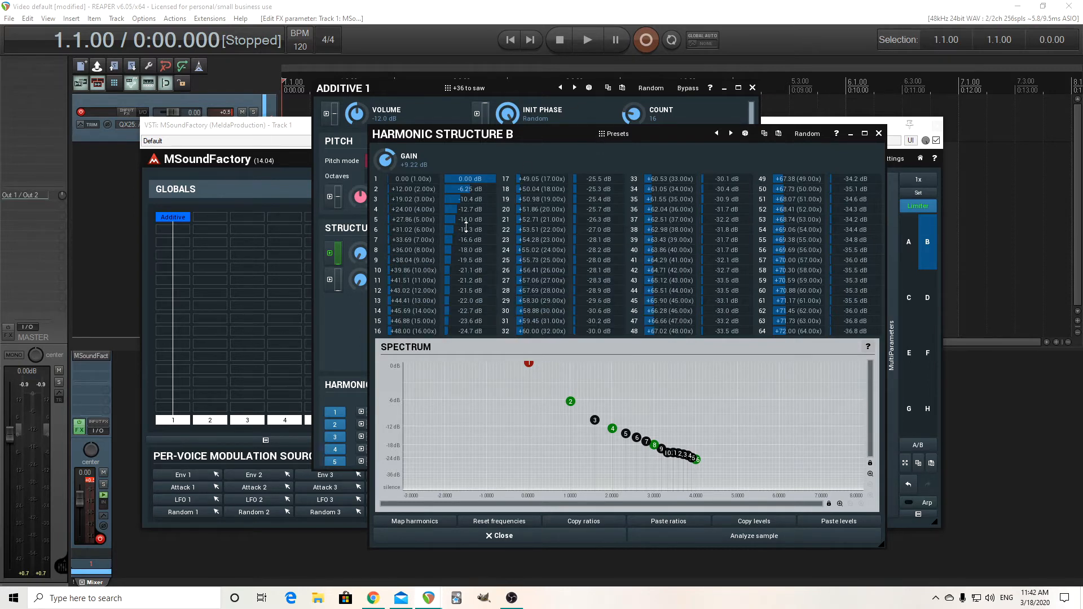
click(879, 134)
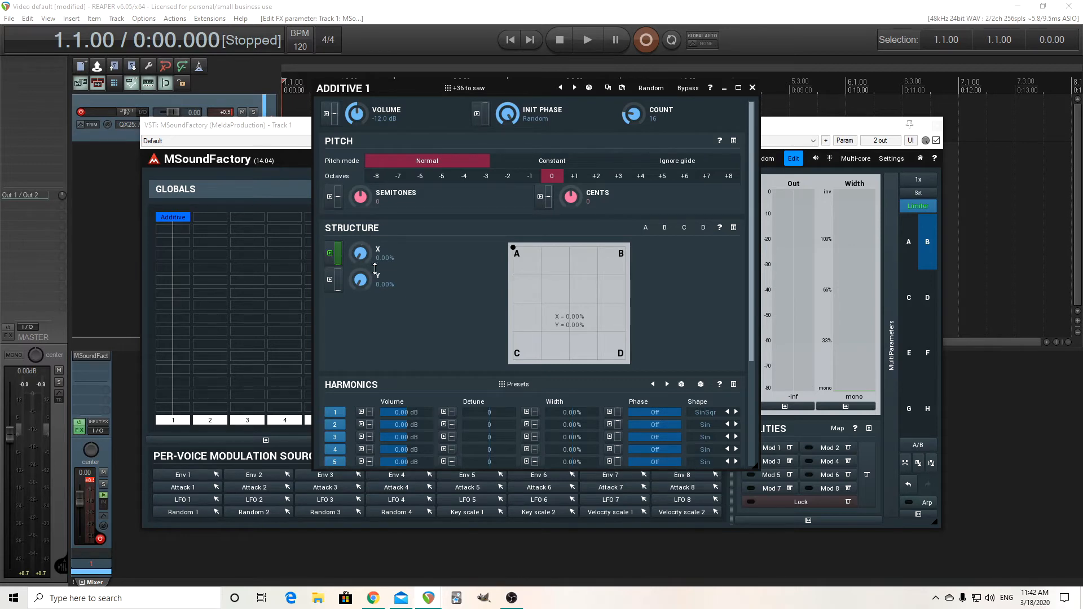
Open the Attack 3 envelope that modulates structure X and adjust its time
click(330, 254)
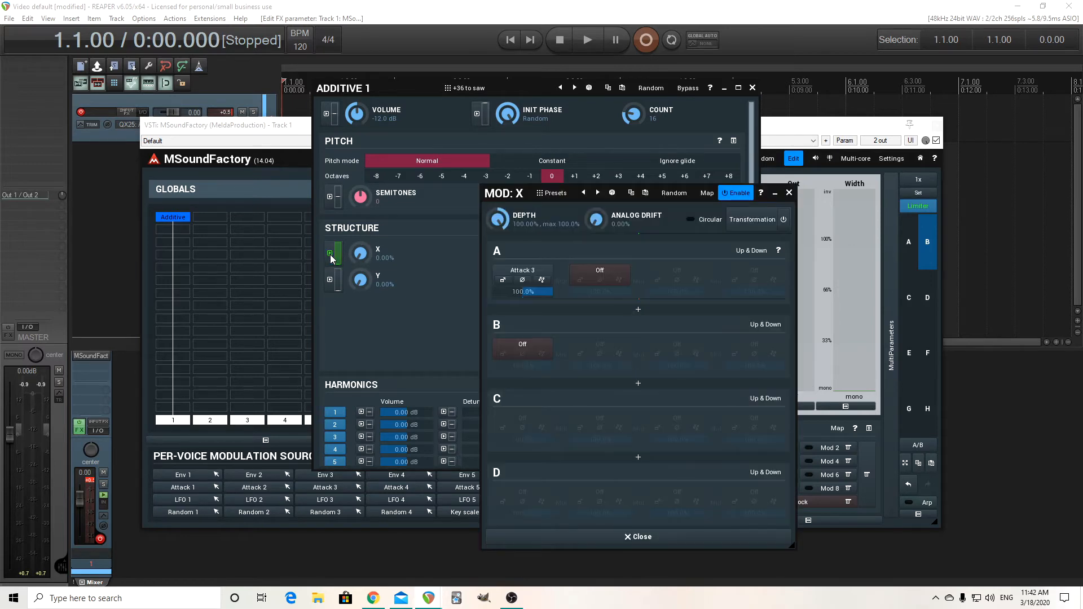
click(502, 281)
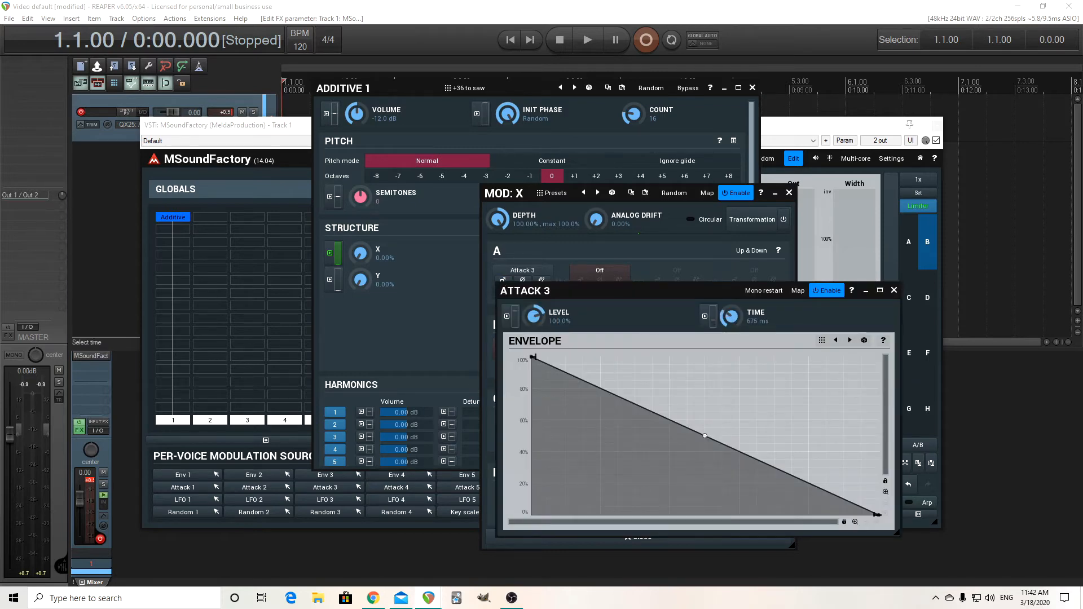
mouse_move(731, 316)
mouse_down()
mouse_move(732, 302)
mouse_move(752, 320)
mouse_up()
click(893, 290)
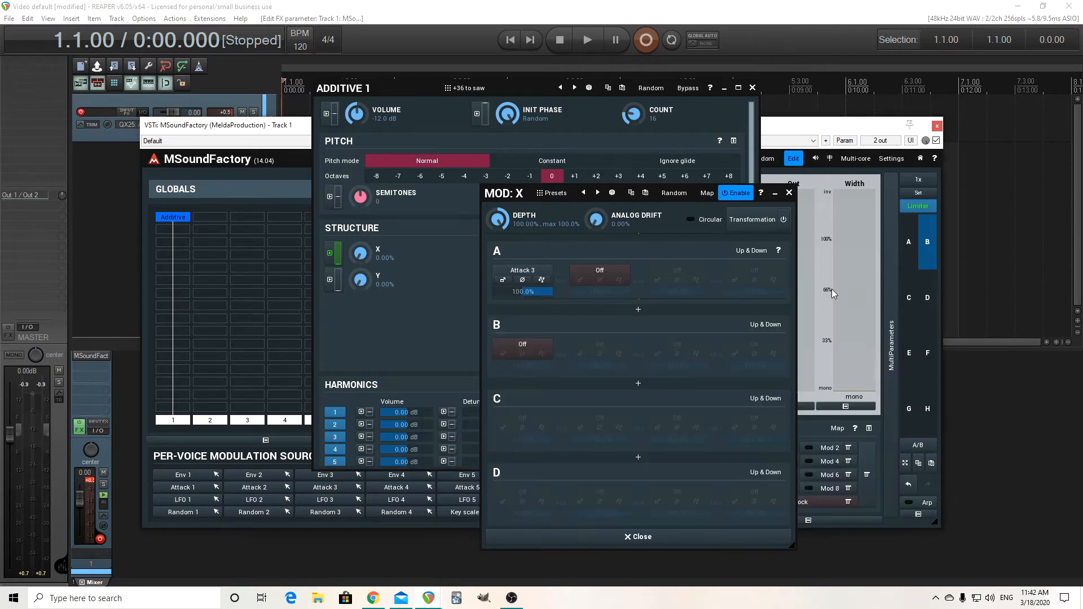
click(659, 533)
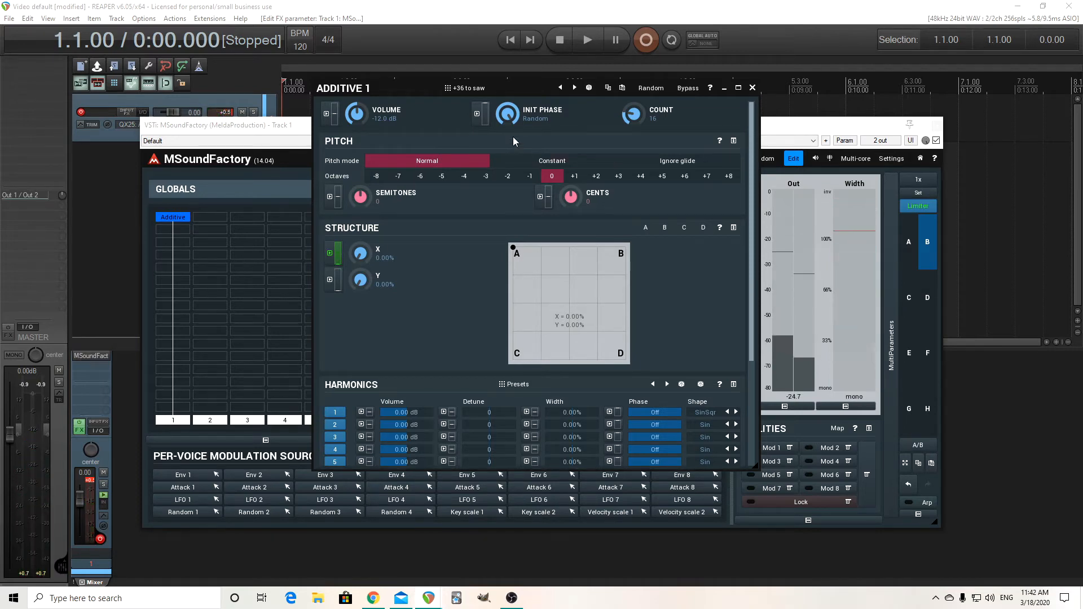
Set the initial phase to 0° to audition the difference, and return it to Random
drag(507, 113, 506, 180)
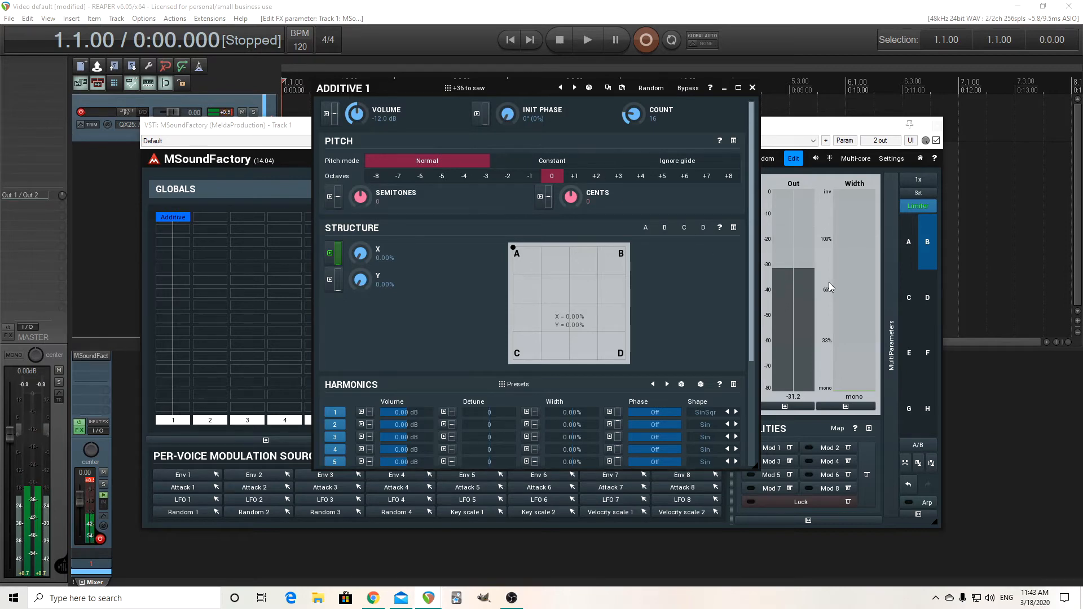
drag(506, 111, 506, 39)
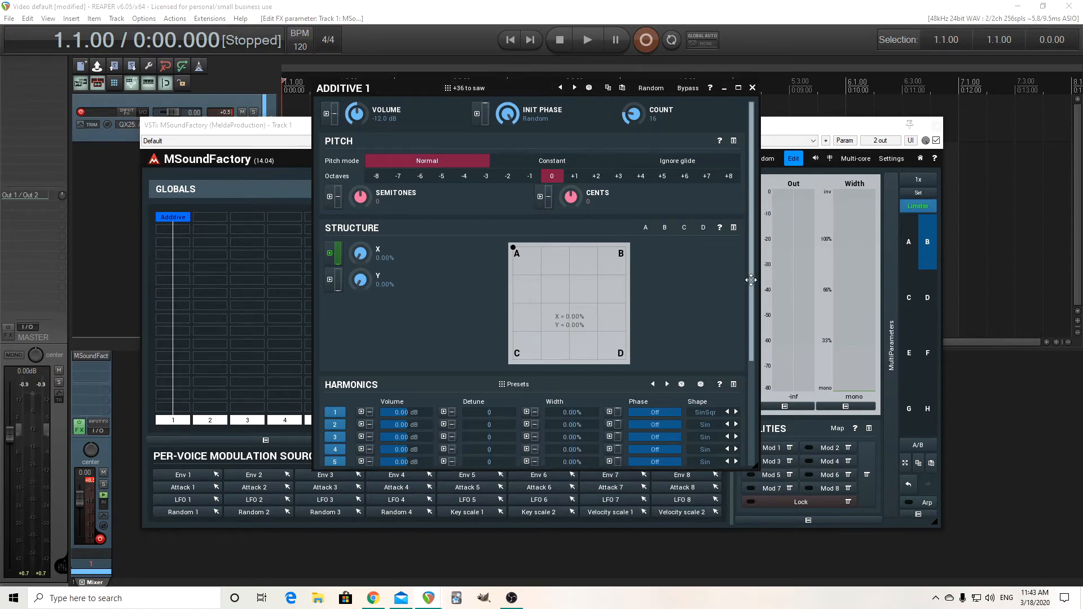
Set the shape of harmonics 2 through 7 to Saw
drag(751, 280, 761, 381)
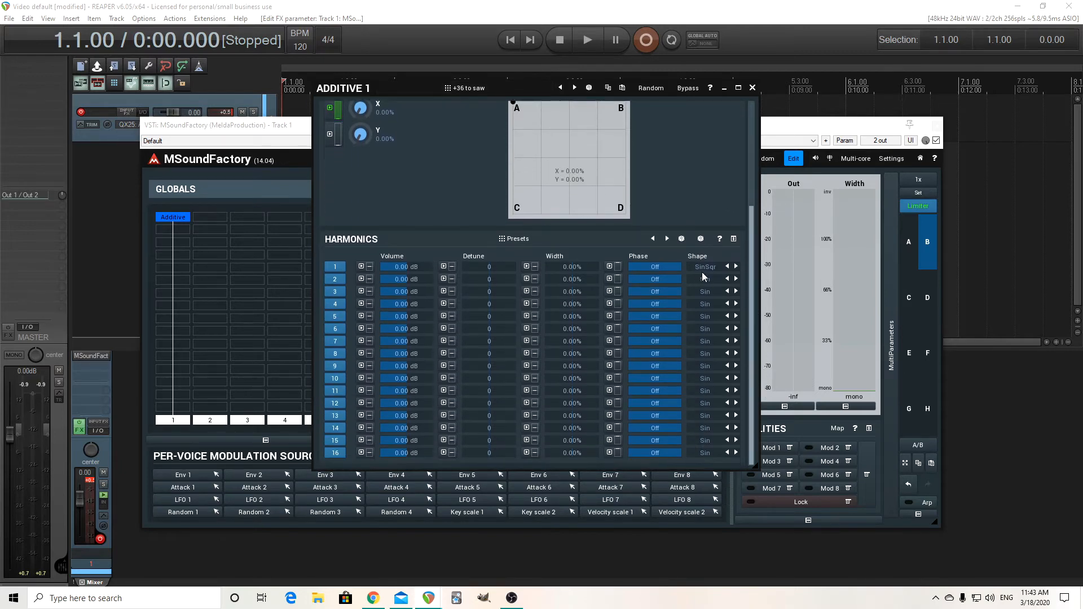
click(707, 284)
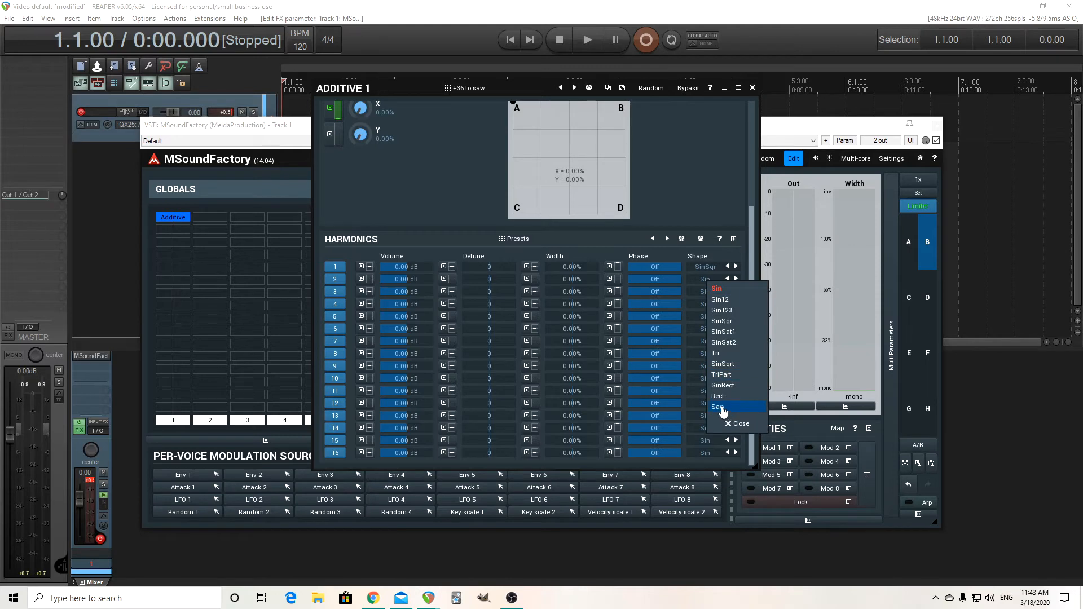
click(718, 406)
click(705, 291)
click(731, 418)
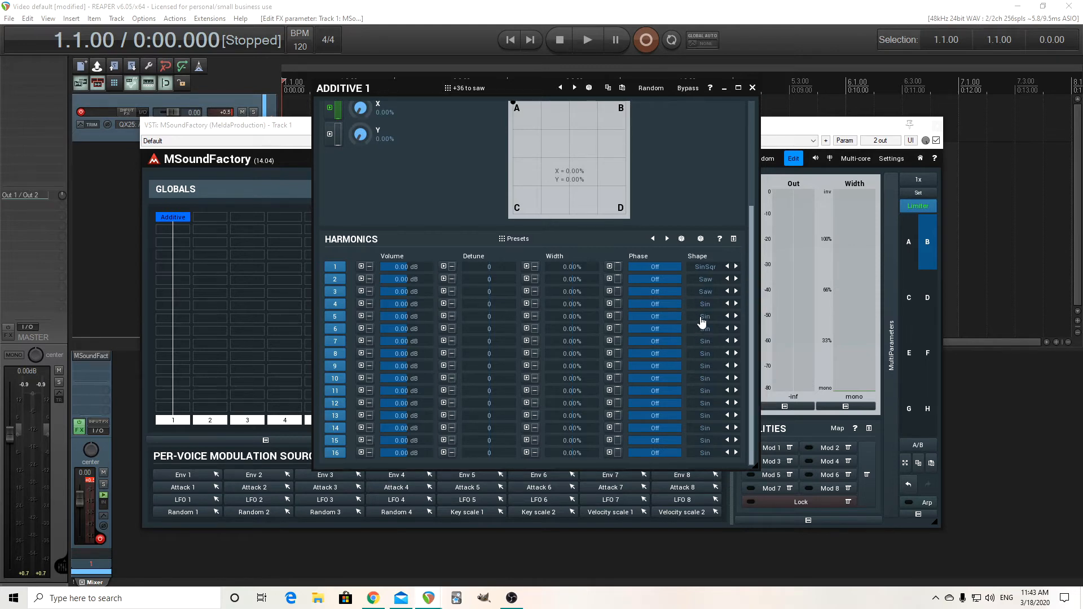
click(706, 307)
click(733, 430)
click(705, 317)
click(726, 446)
click(713, 329)
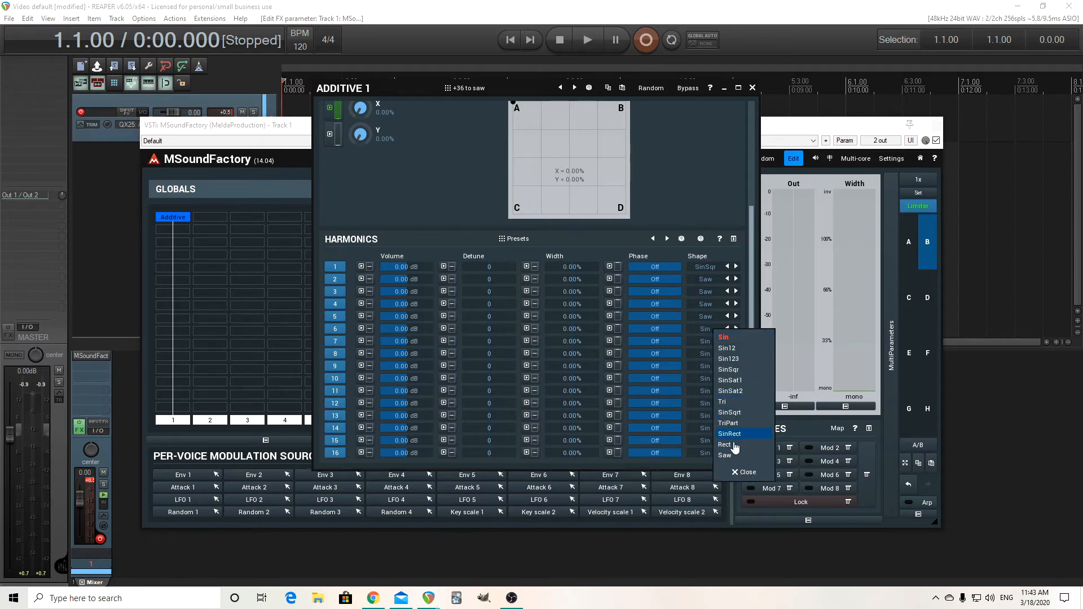
click(732, 455)
click(707, 342)
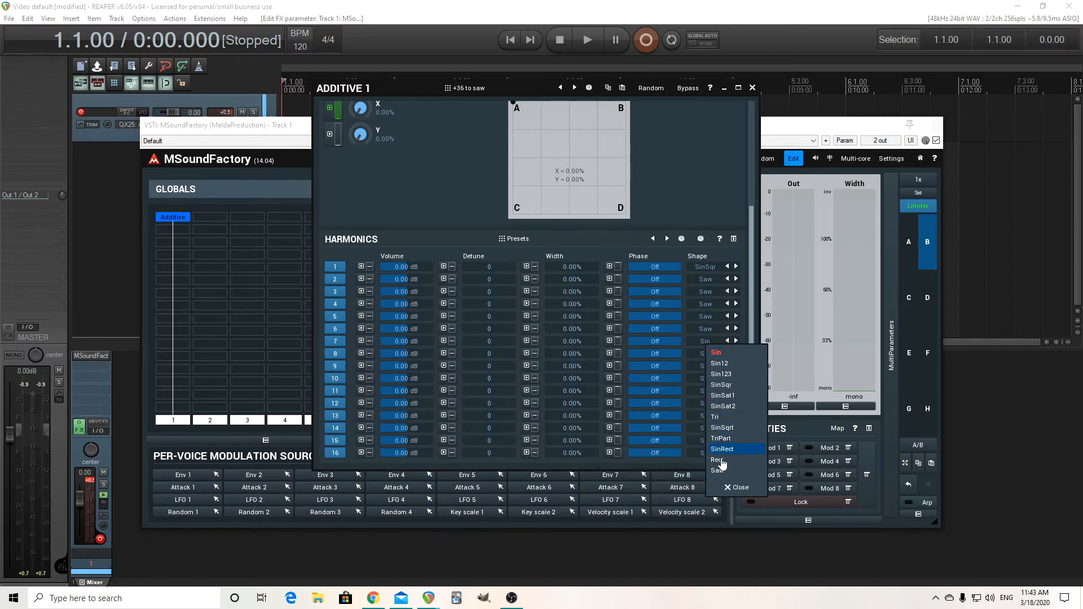
click(723, 468)
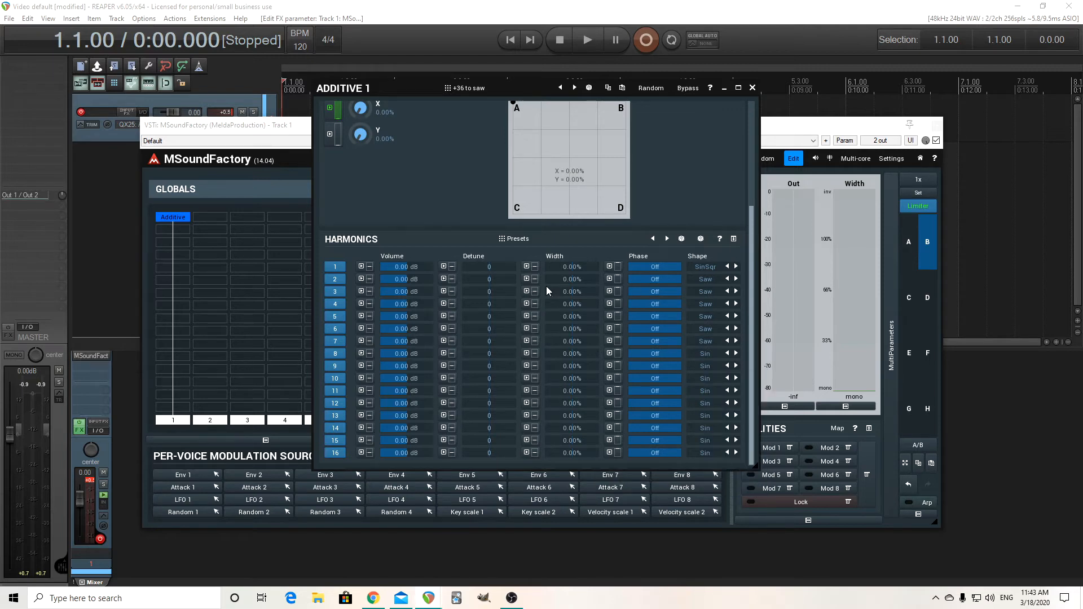
View the available presets for the harmonics and for Additive 1 without loading any
click(552, 237)
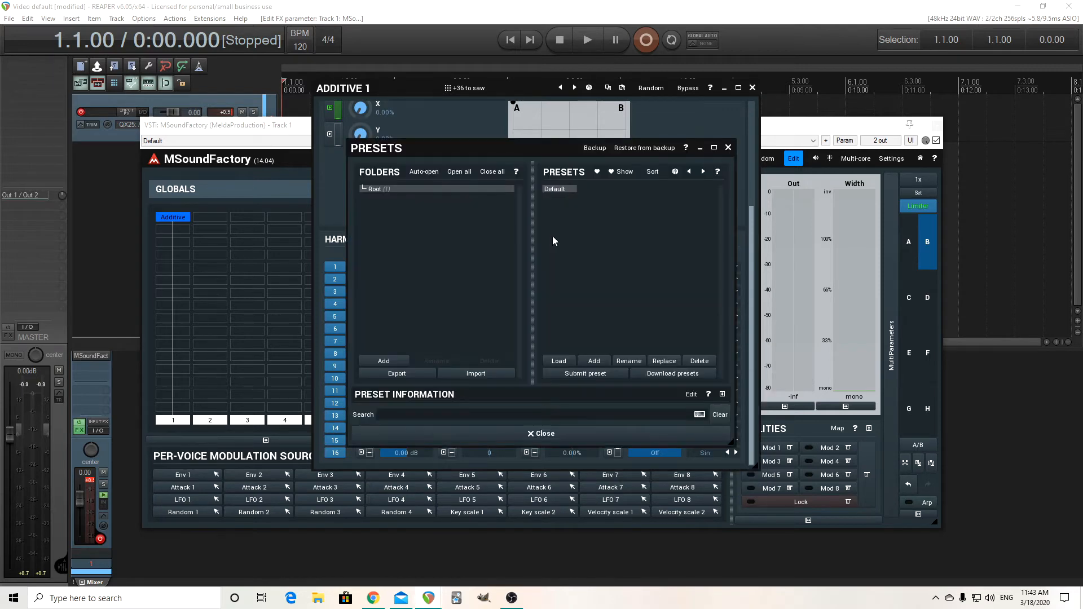
click(728, 148)
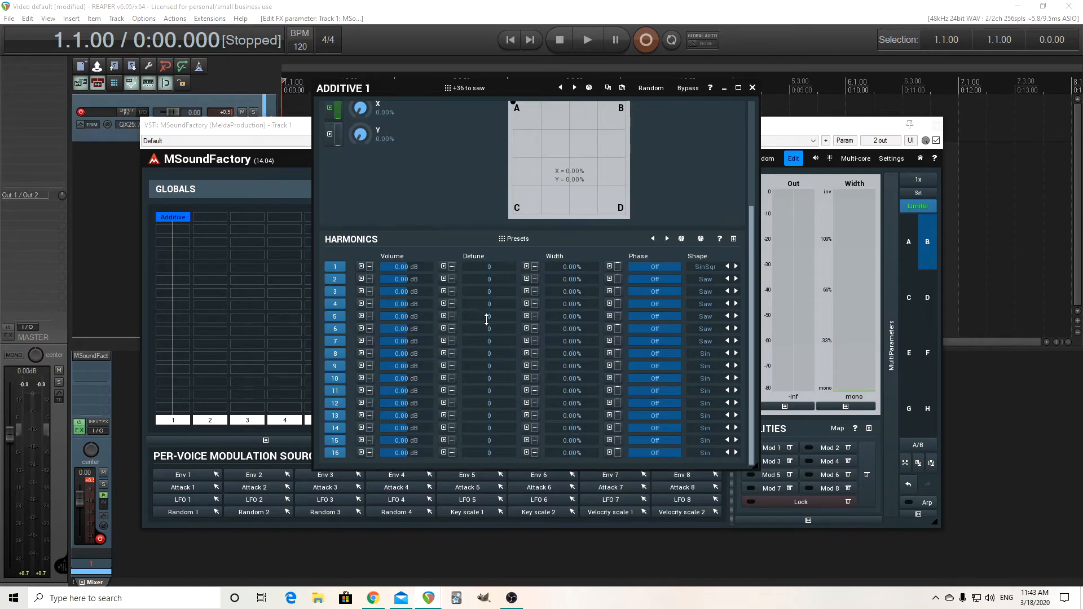
drag(752, 391, 739, 235)
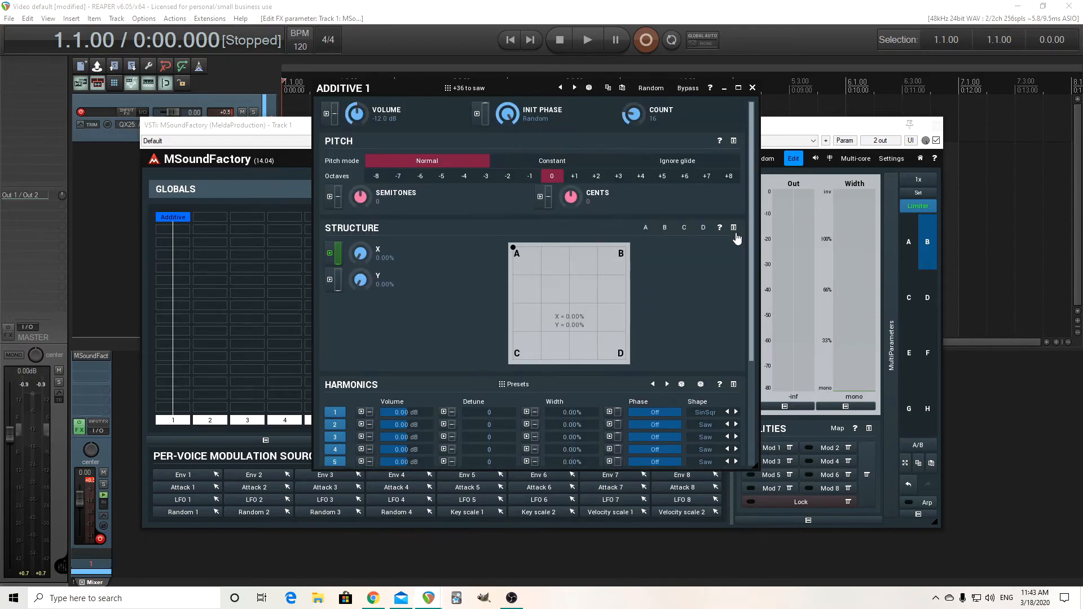
click(482, 93)
click(908, 513)
Set the shape of harmonics 8 through 10 to Saw
scroll(734, 395, down, 3)
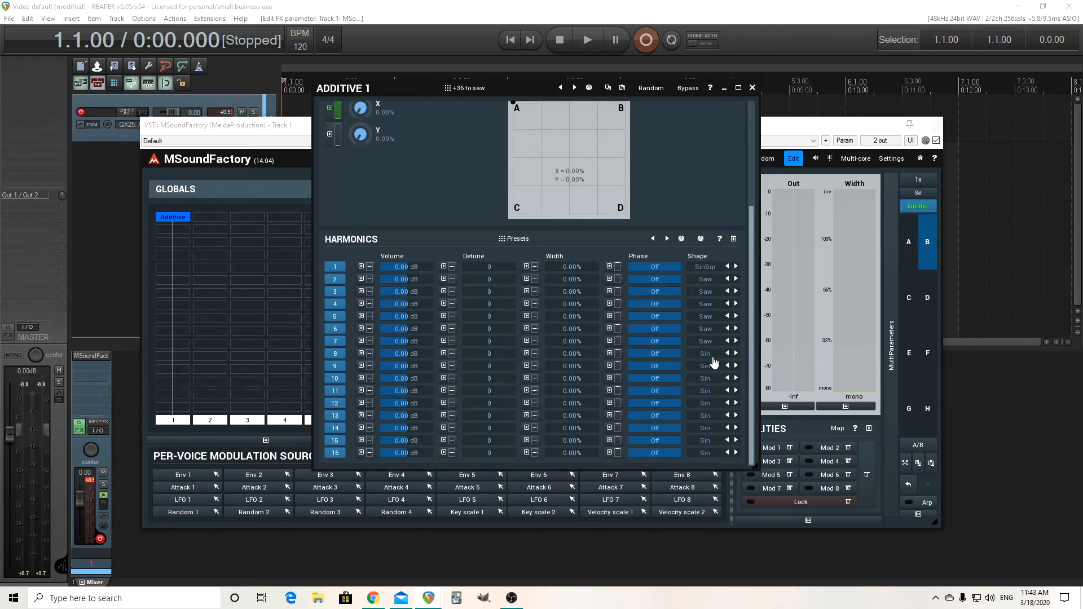
click(714, 361)
click(752, 485)
click(706, 372)
click(726, 499)
click(706, 378)
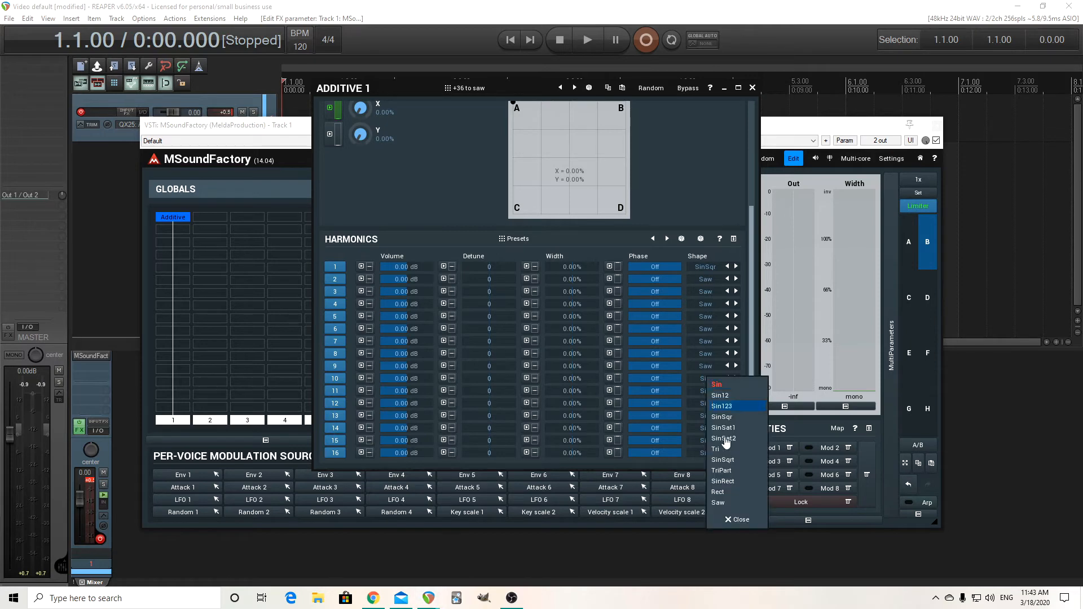
click(727, 501)
drag(753, 344, 753, 235)
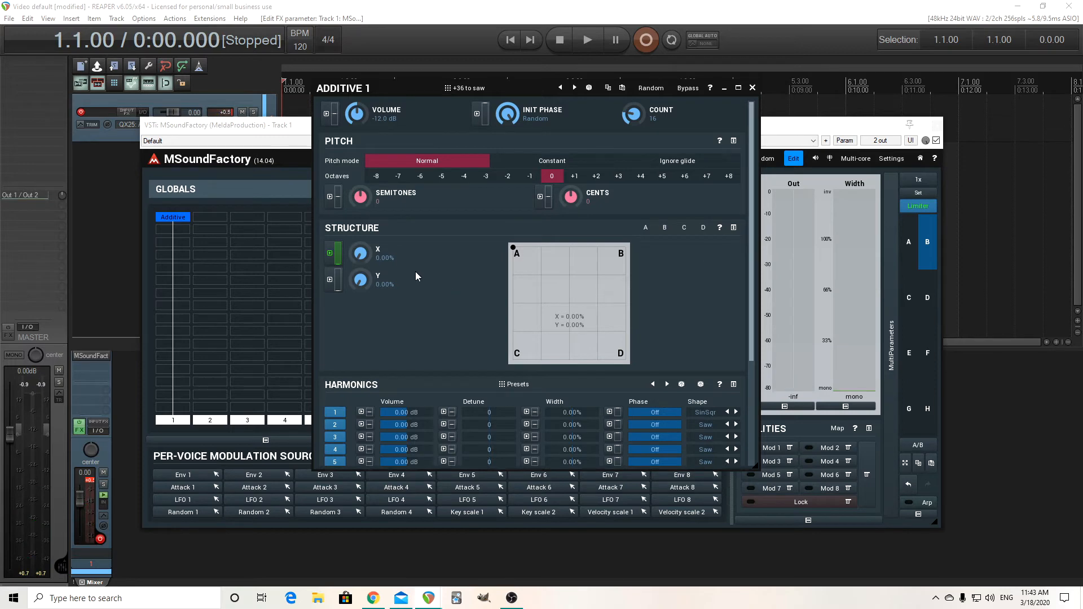
Reverse the Attack 3 envelope that modulates structure X so it rises from 0% at the start to 100% at the end
click(338, 255)
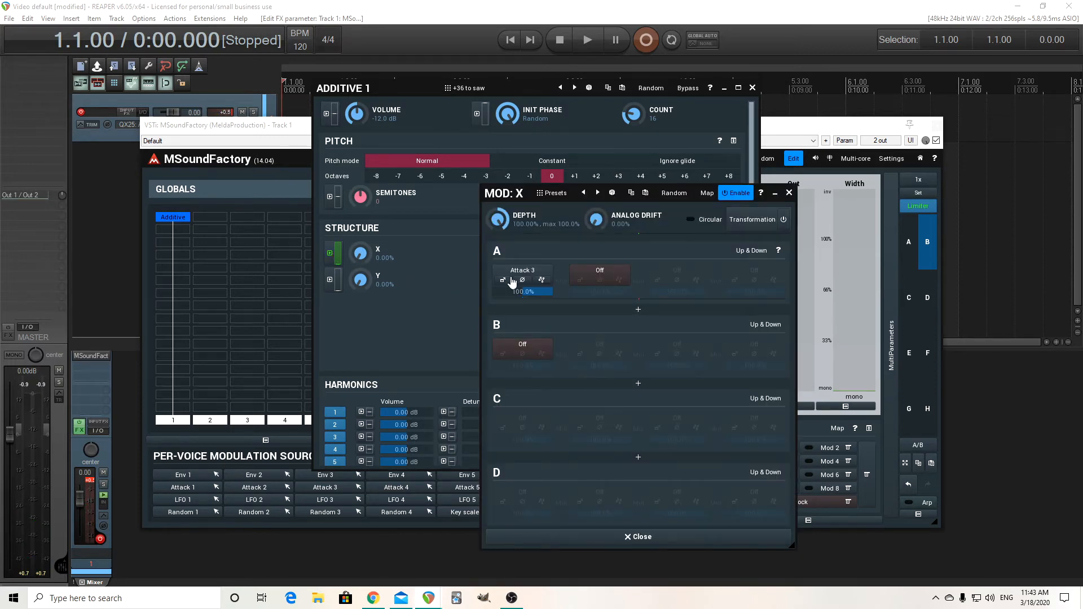
click(511, 279)
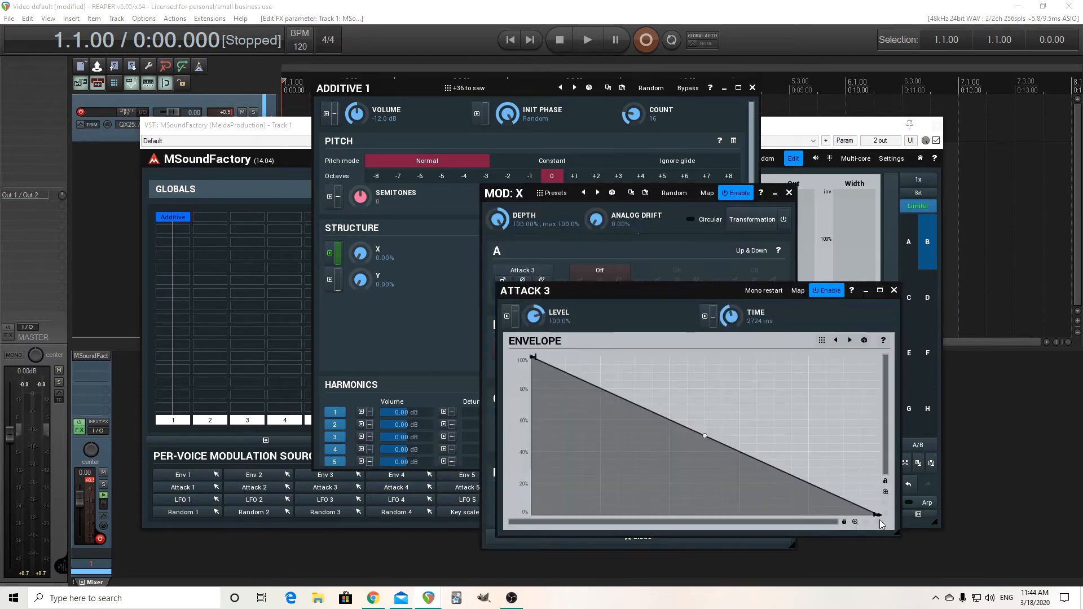
drag(878, 515, 877, 357)
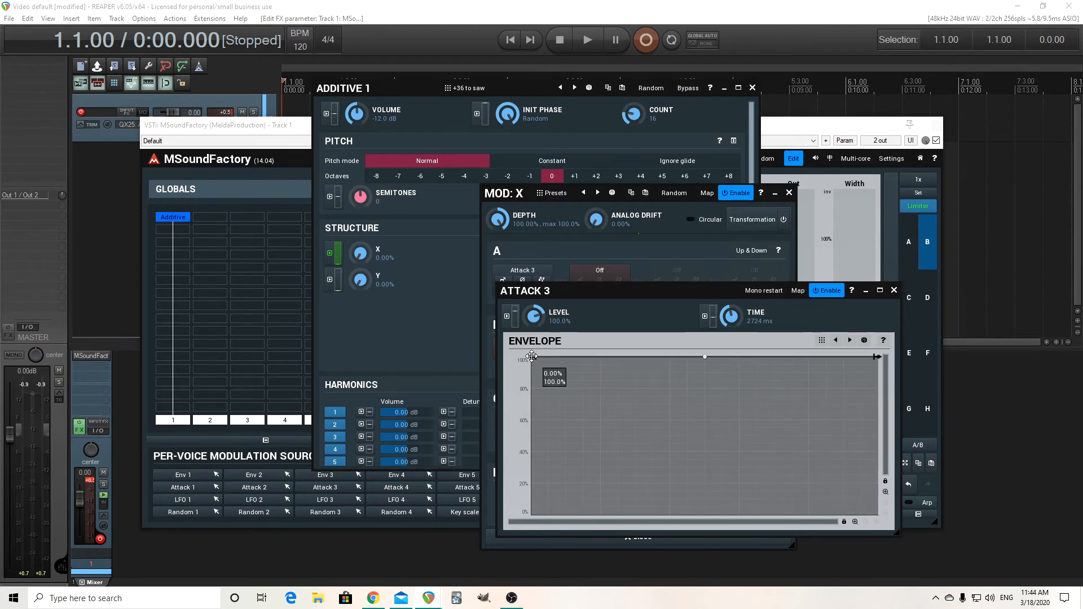
drag(532, 357, 528, 566)
click(893, 290)
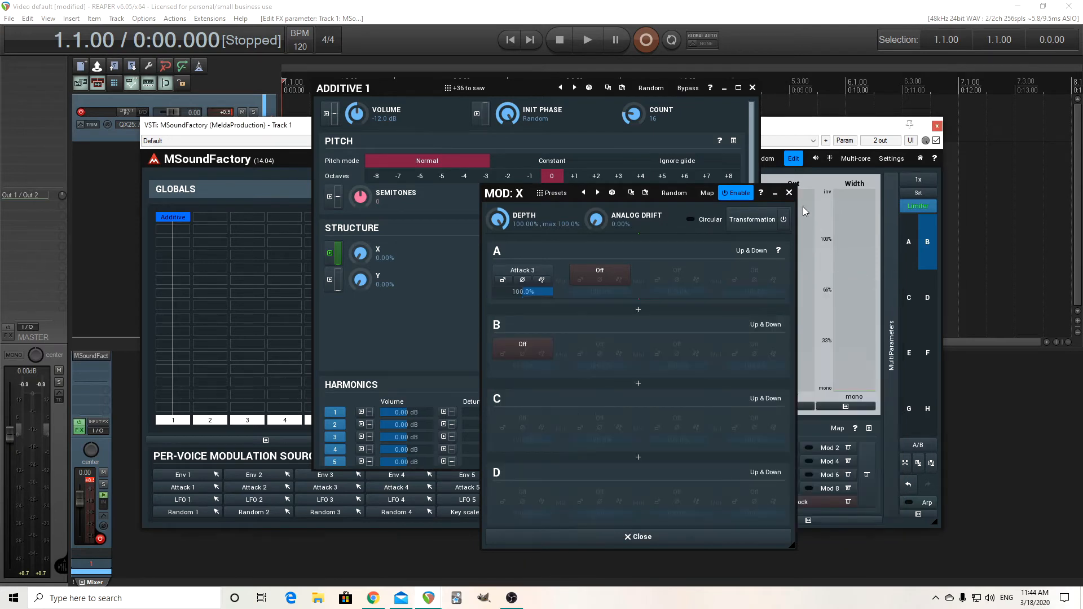
click(789, 192)
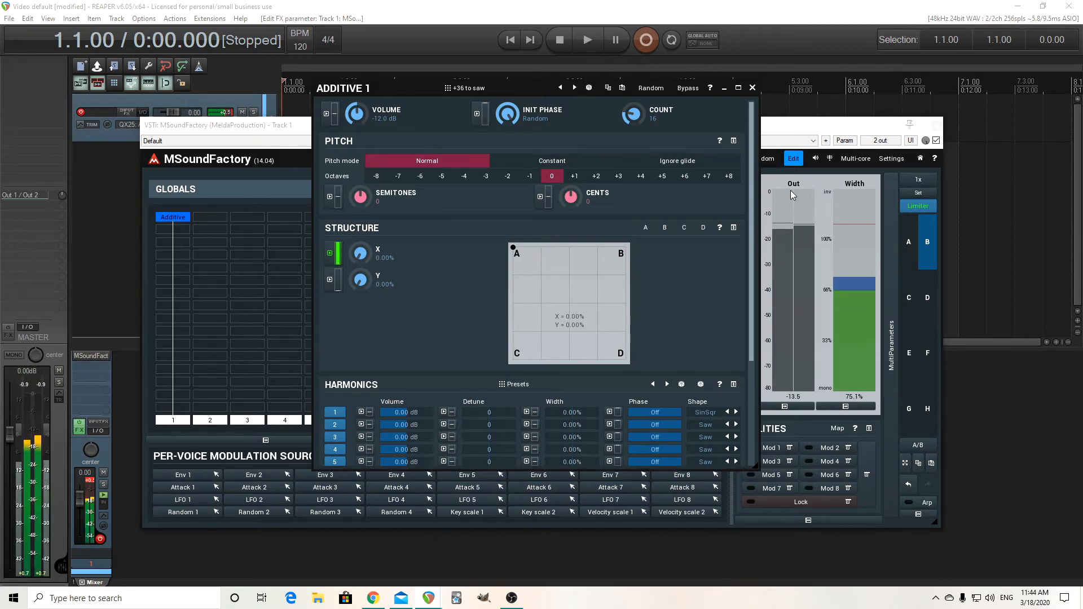
Load the ChanHX preset from the ChanHX folder into Additive 1
click(497, 88)
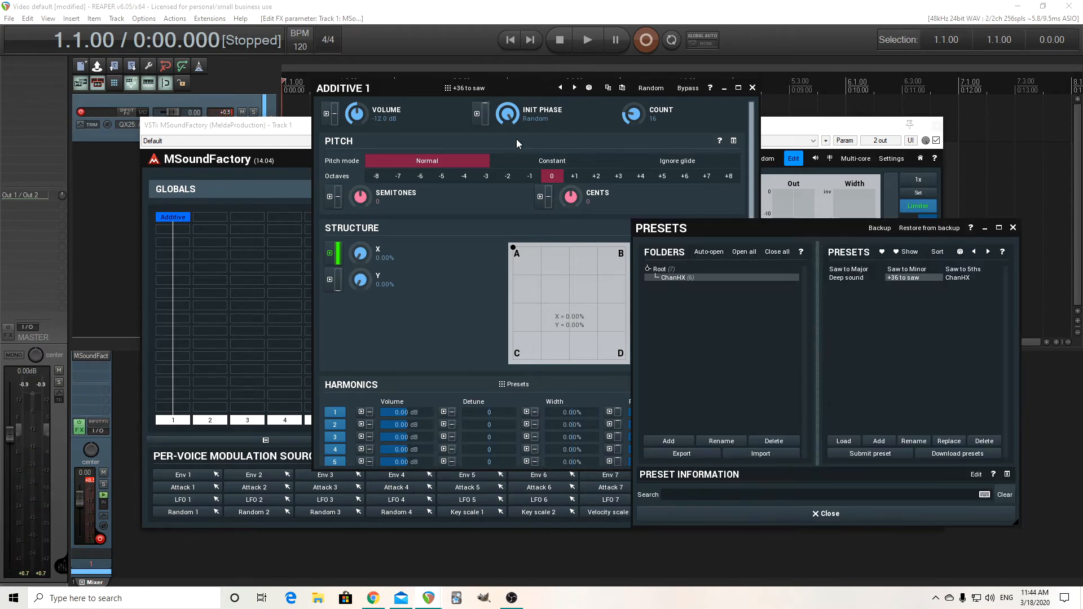
click(971, 277)
click(806, 514)
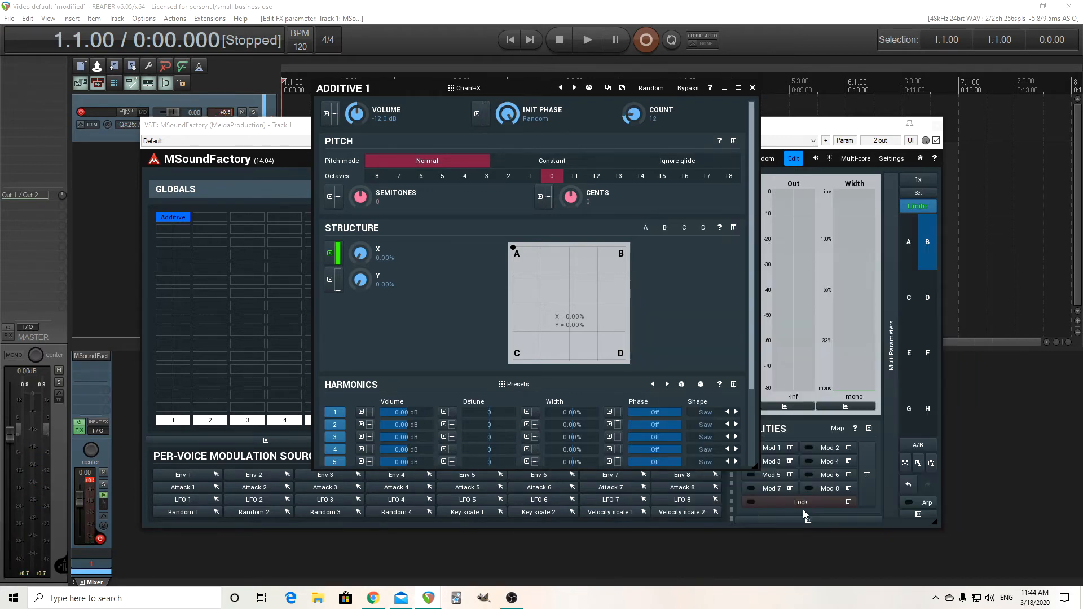
Set the time of the Attack 1 envelope that modulates structure X to about 3018 ms
click(332, 253)
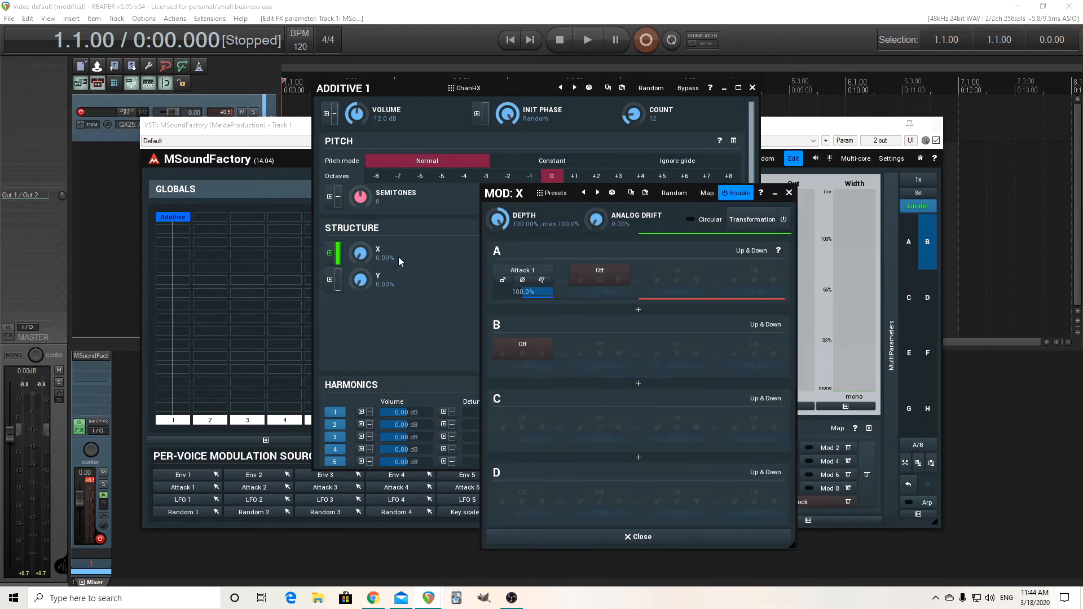
click(503, 281)
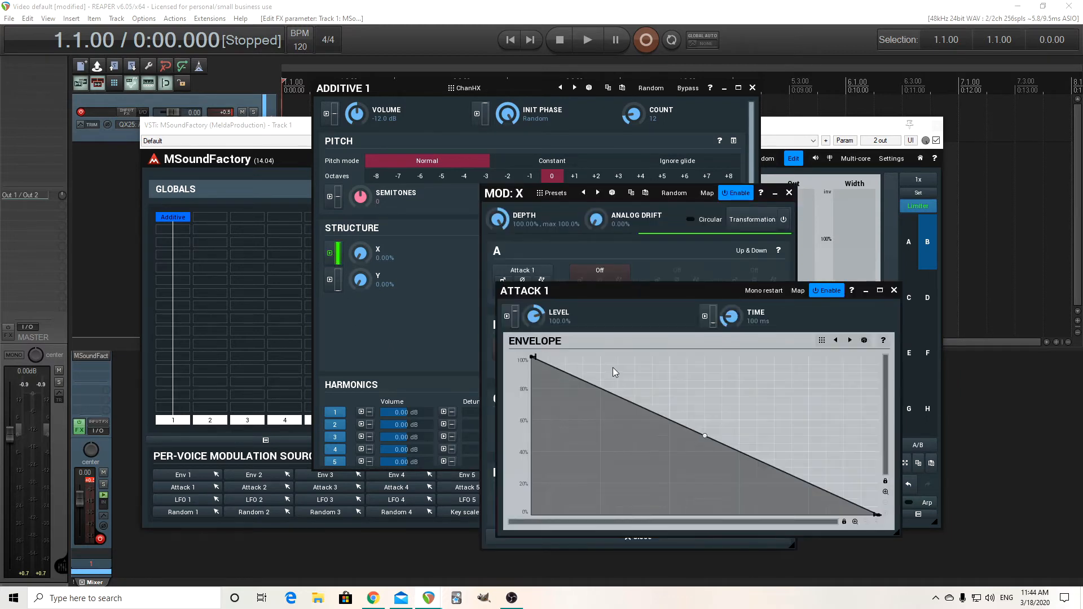
drag(732, 317, 732, 311)
click(894, 291)
click(789, 193)
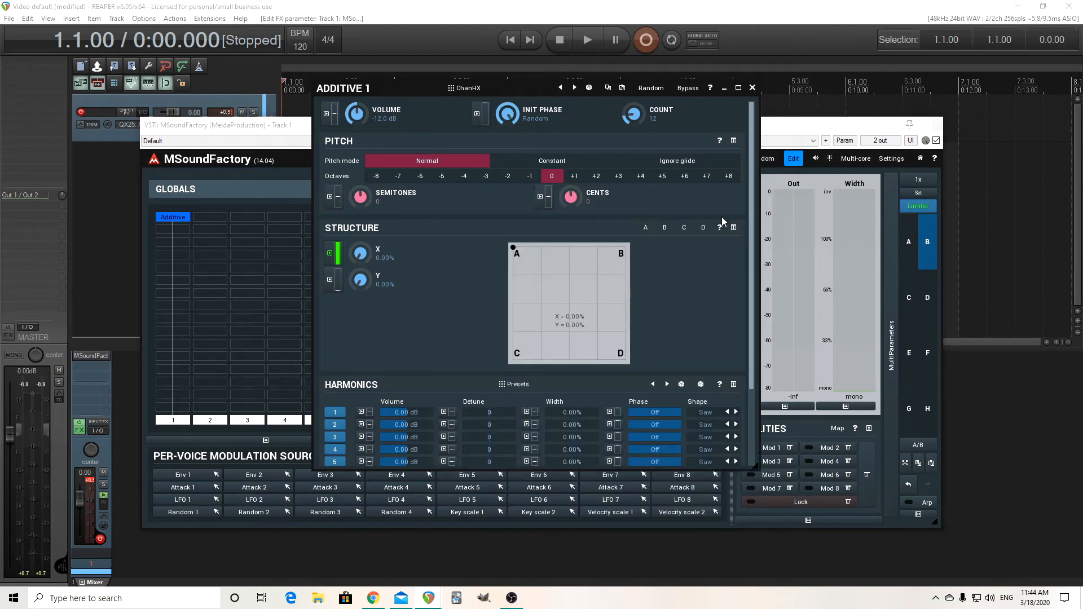
Examine the preset's harmonics list and the spectra of harmonic structures A and B
scroll(751, 208, down, 3)
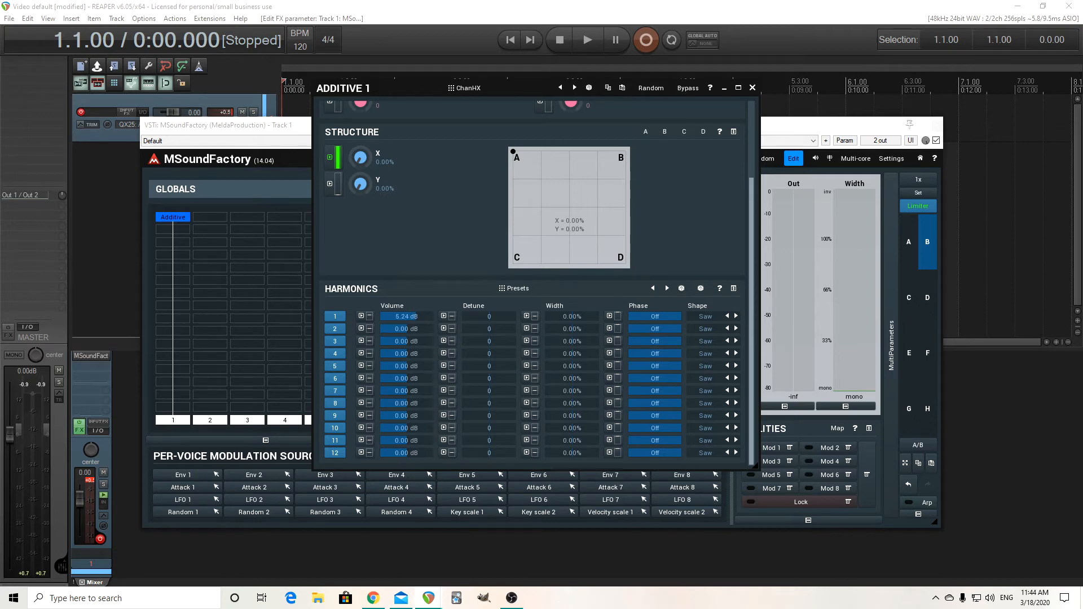
drag(750, 411, 752, 288)
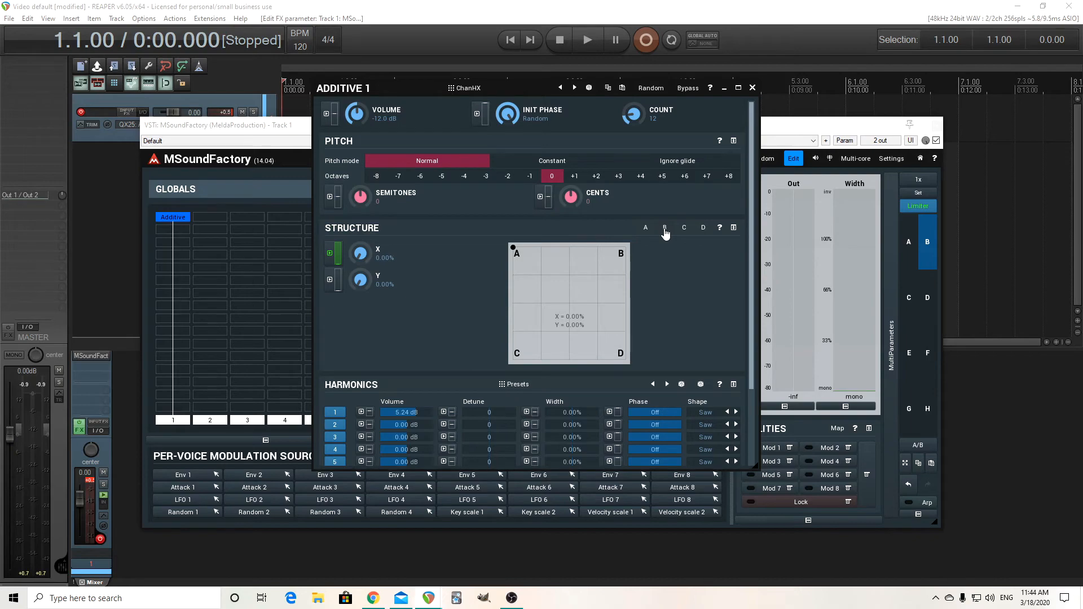
click(647, 227)
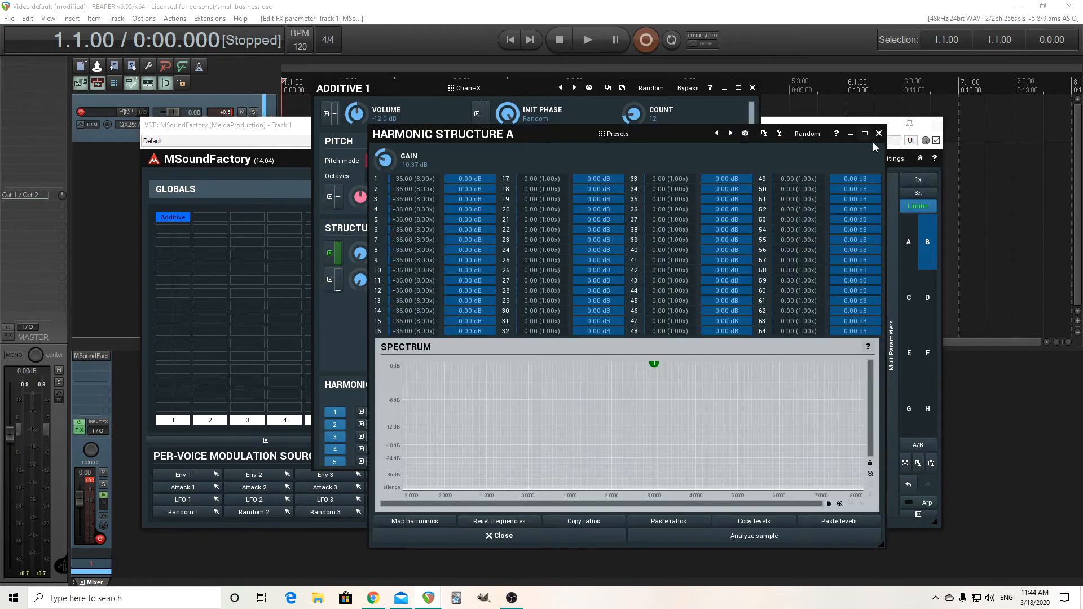
click(878, 134)
click(668, 229)
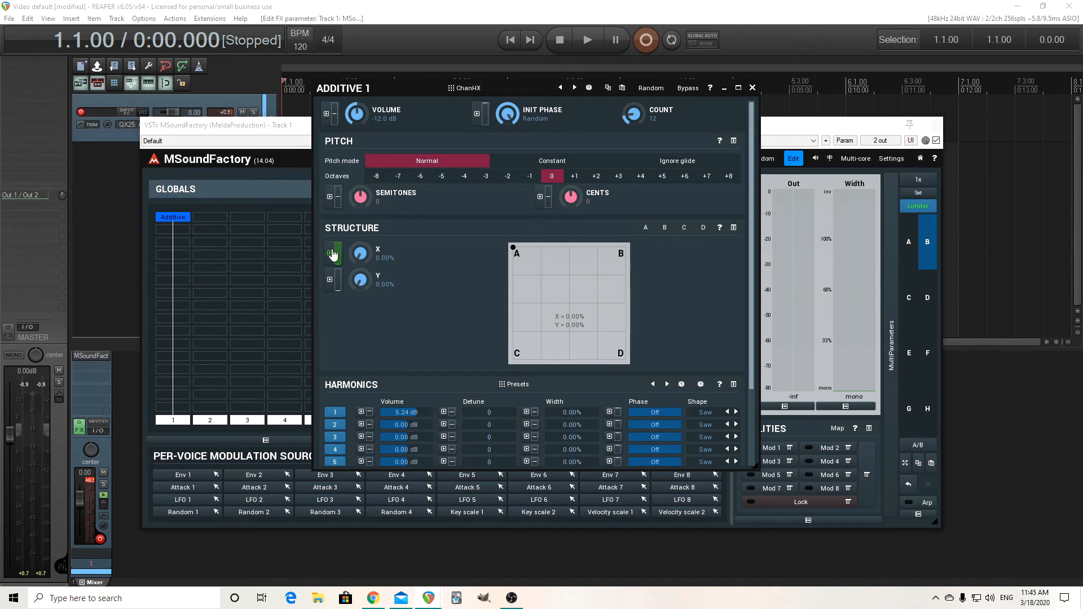
Reverse the Attack 1 envelope that modulates structure X so it rises from 0% to 100%
click(332, 254)
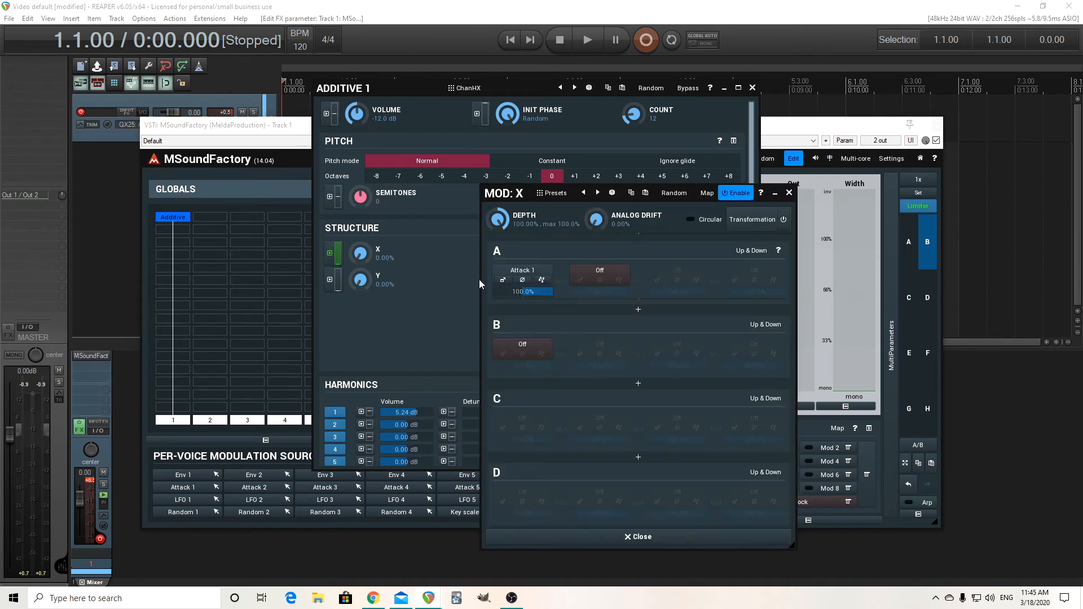
click(500, 280)
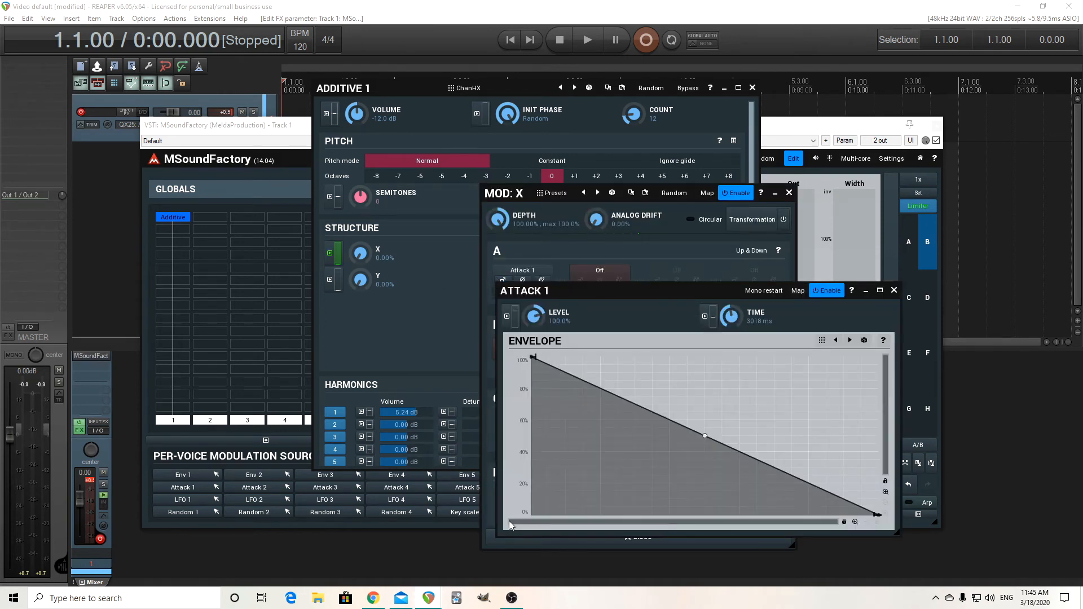
drag(532, 356, 532, 514)
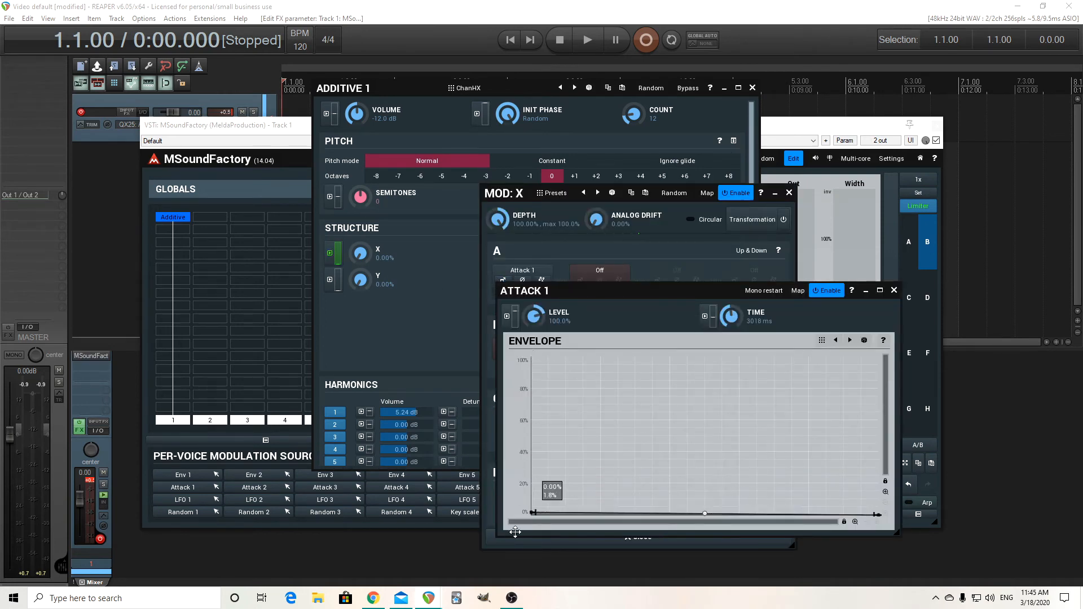
drag(885, 515, 888, 372)
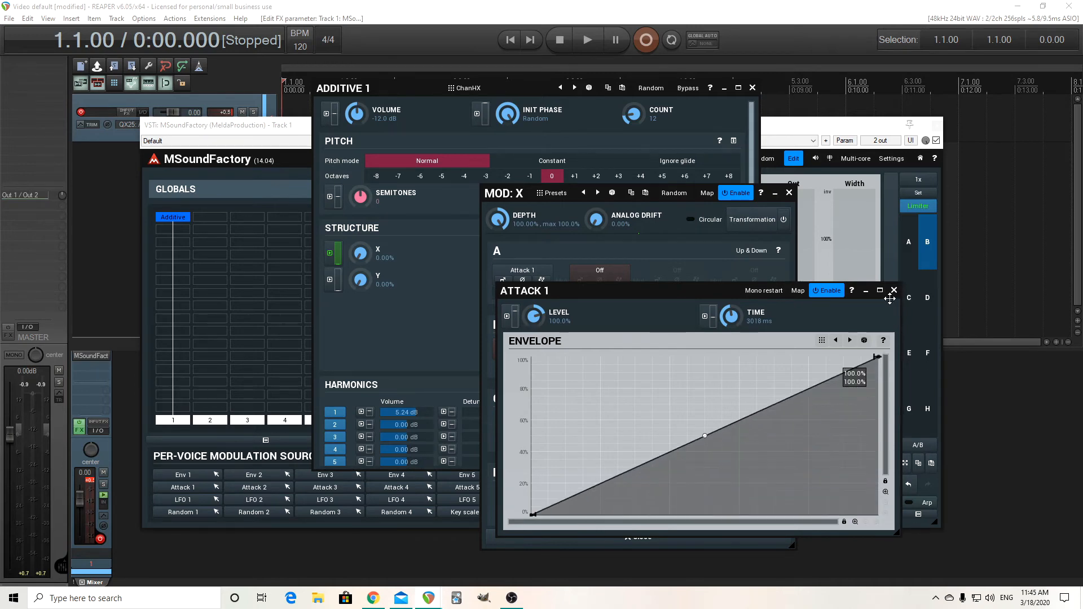
click(894, 291)
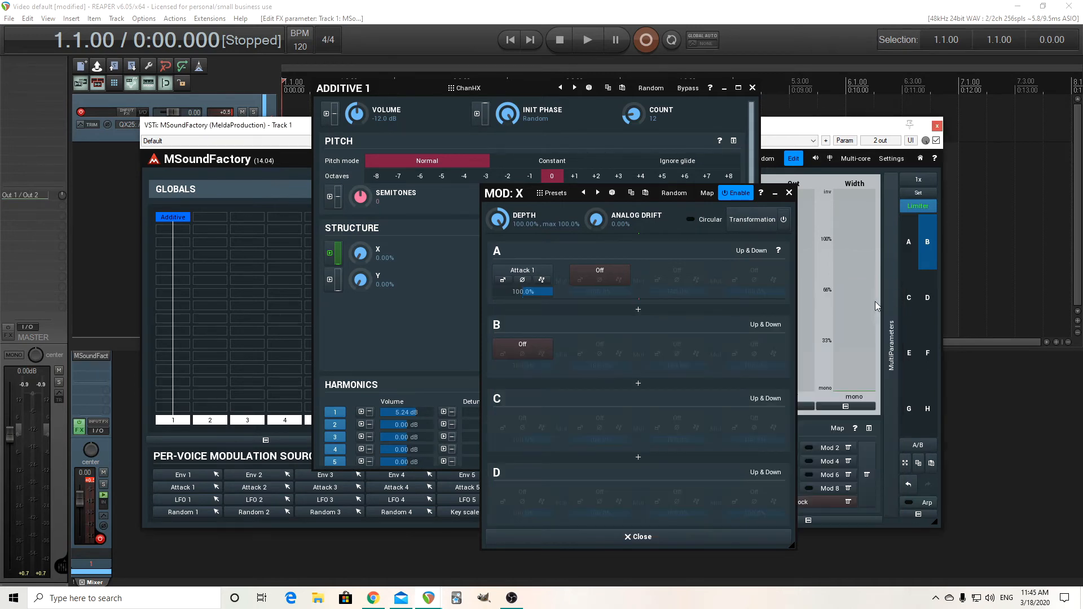
click(789, 193)
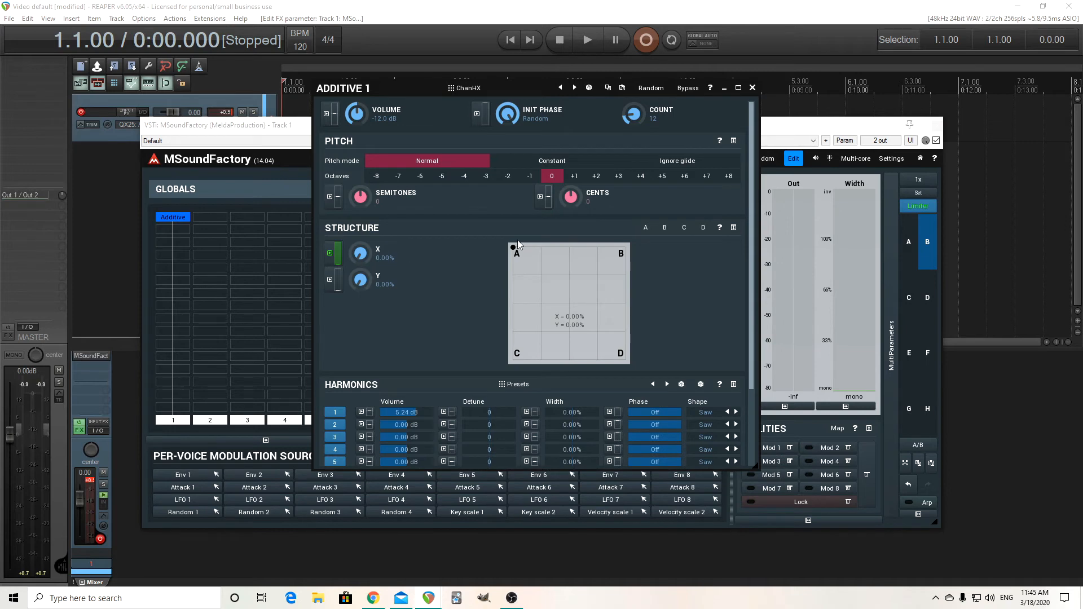
Compare harmonic structure A with harmonic structure B as start and end points of the reversed morph
click(645, 228)
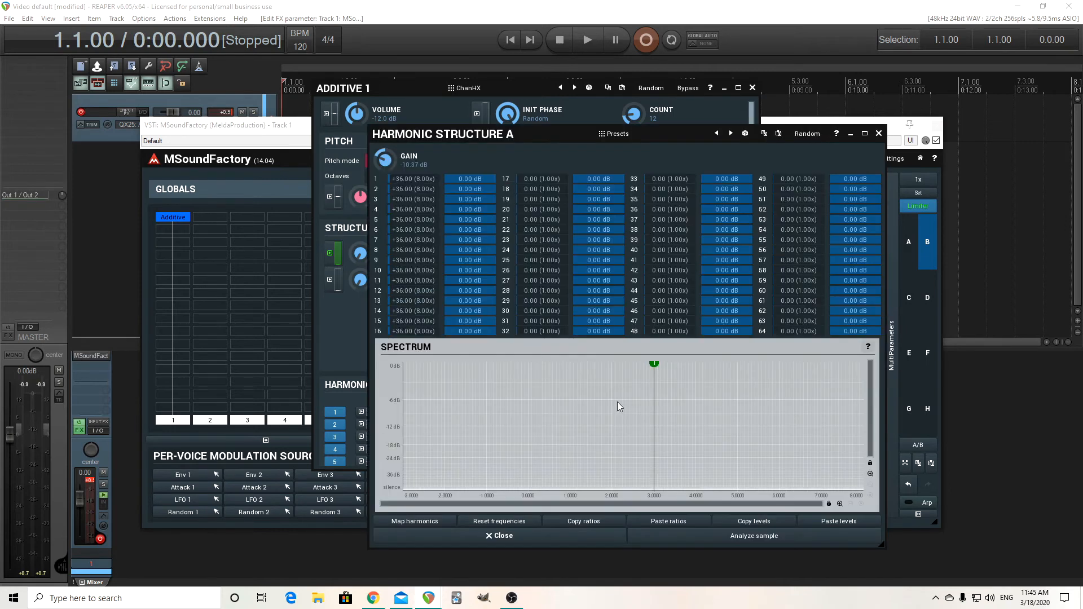
click(879, 134)
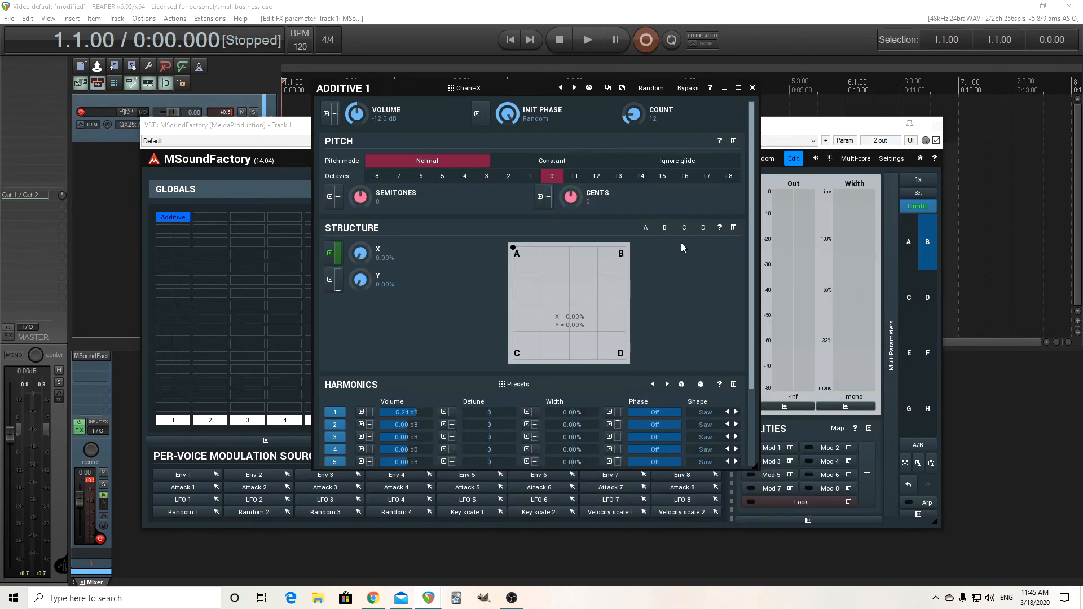
click(665, 228)
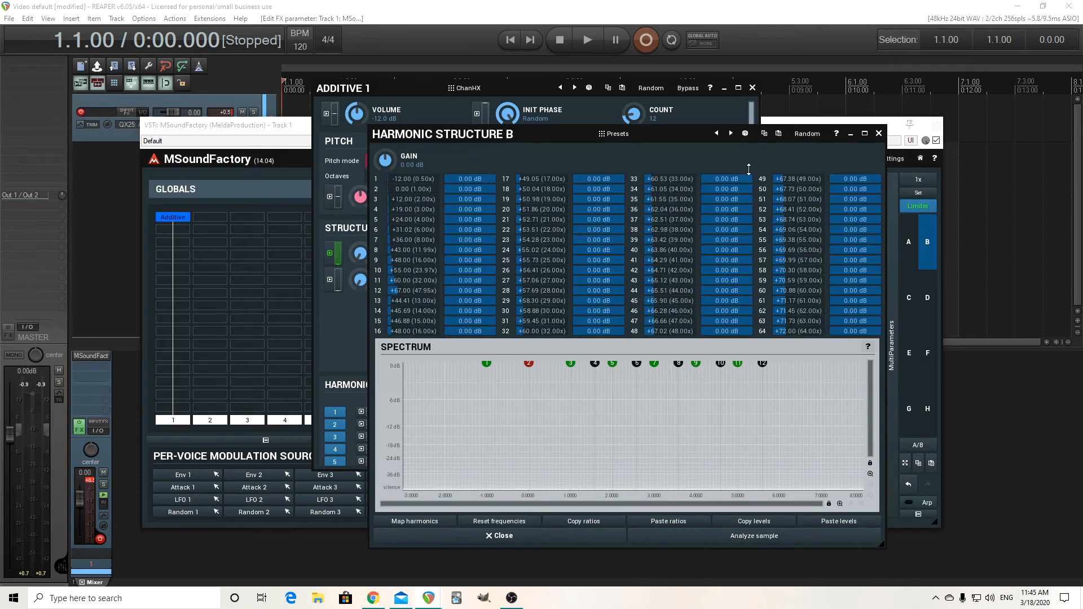
click(878, 135)
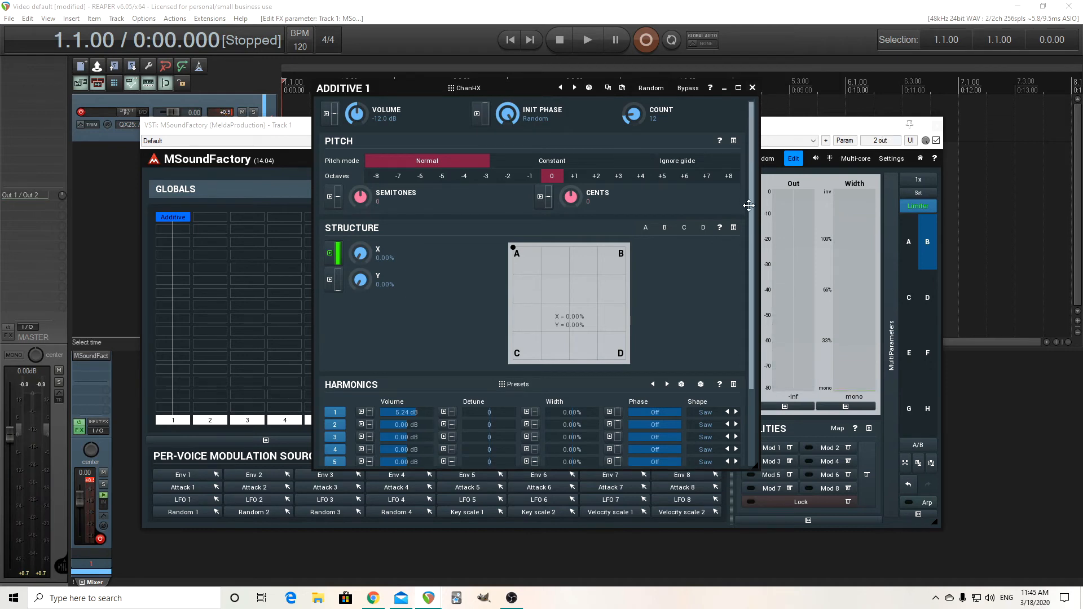
Set the analog drift of harmonic 2's width modulation to 10.2% and copy the modulator settings
scroll(750, 207, down, 3)
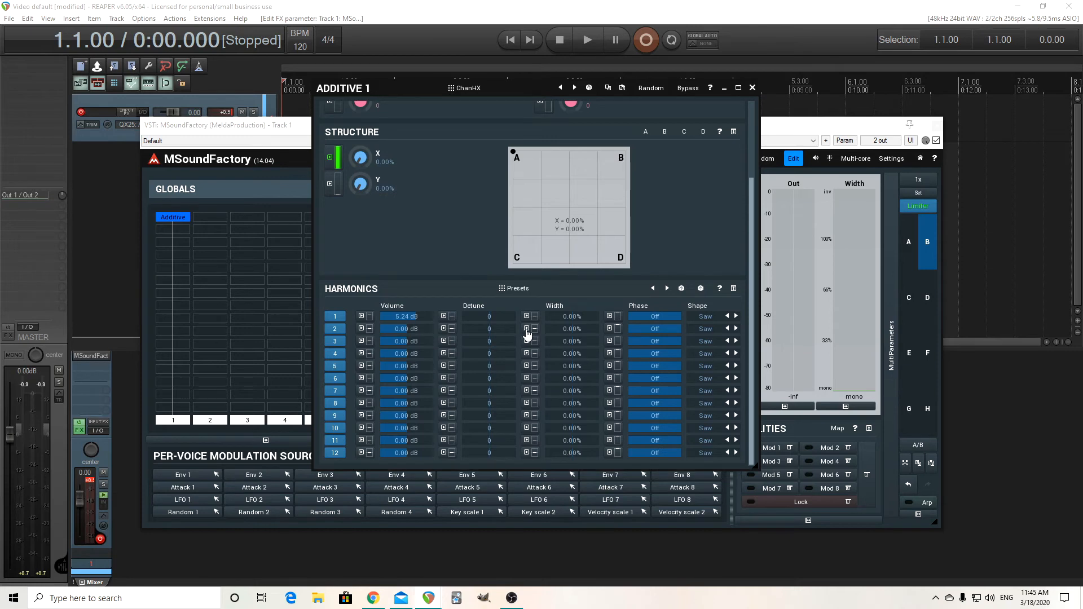
click(526, 329)
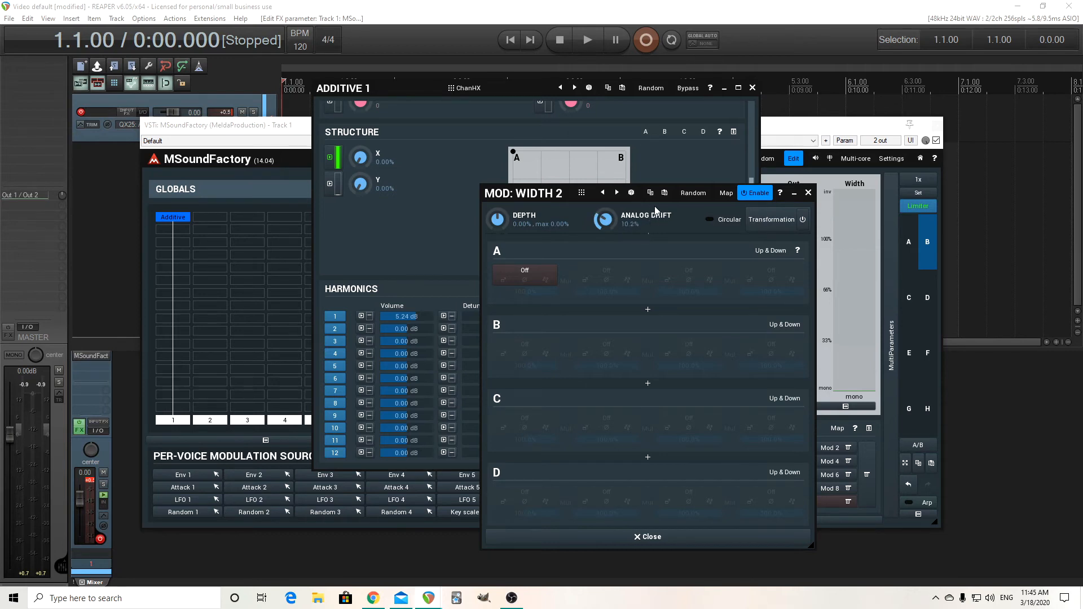
click(809, 194)
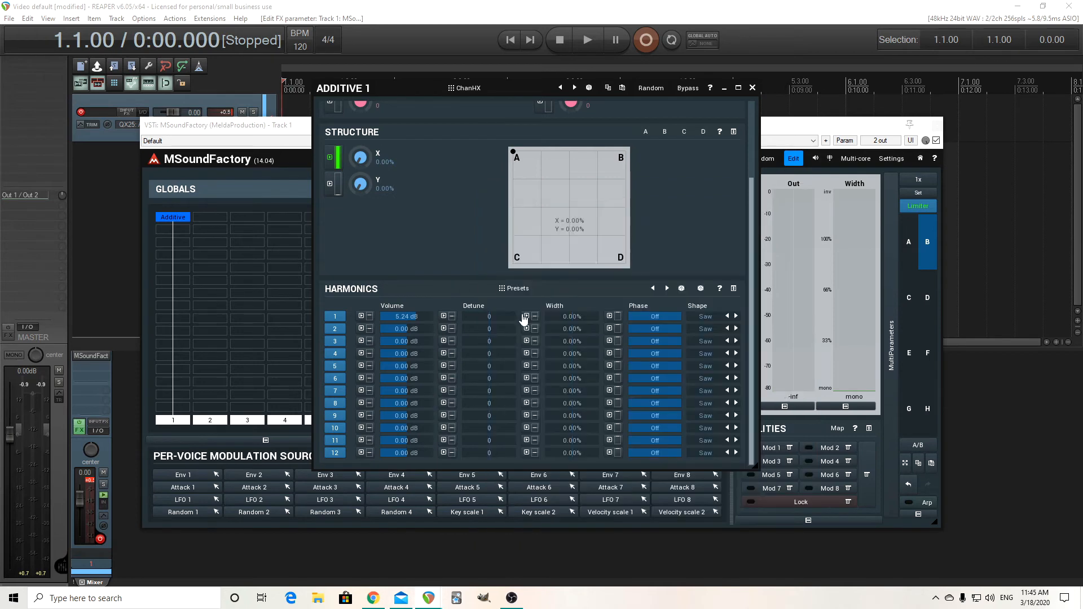
click(525, 330)
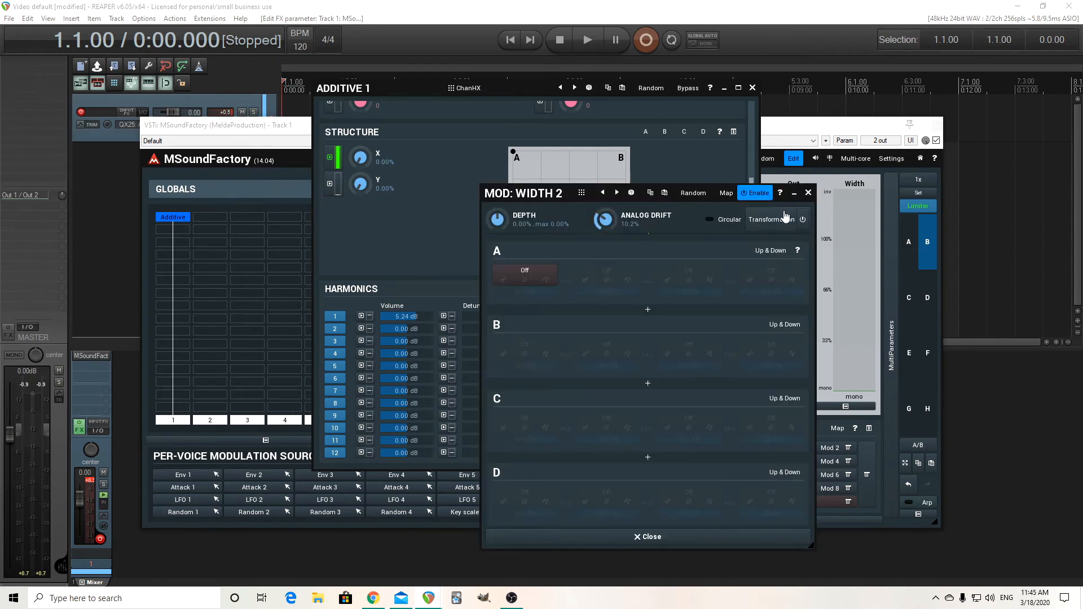
click(809, 193)
Paste the copied modulator settings with 10.2% analog drift into the width modulators of harmonics 3 and 4
click(525, 342)
click(808, 193)
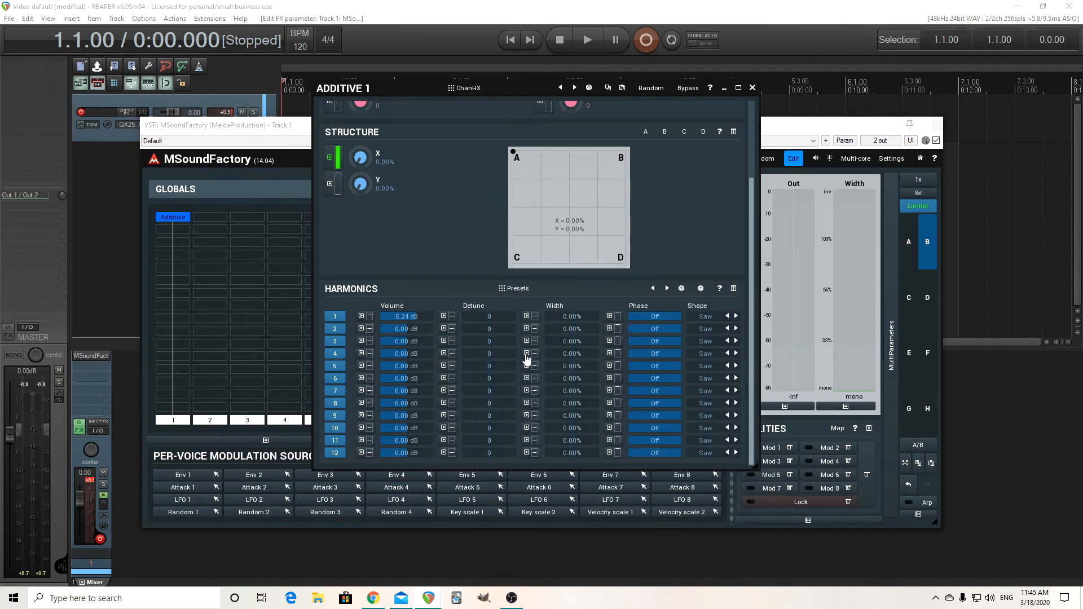
click(526, 353)
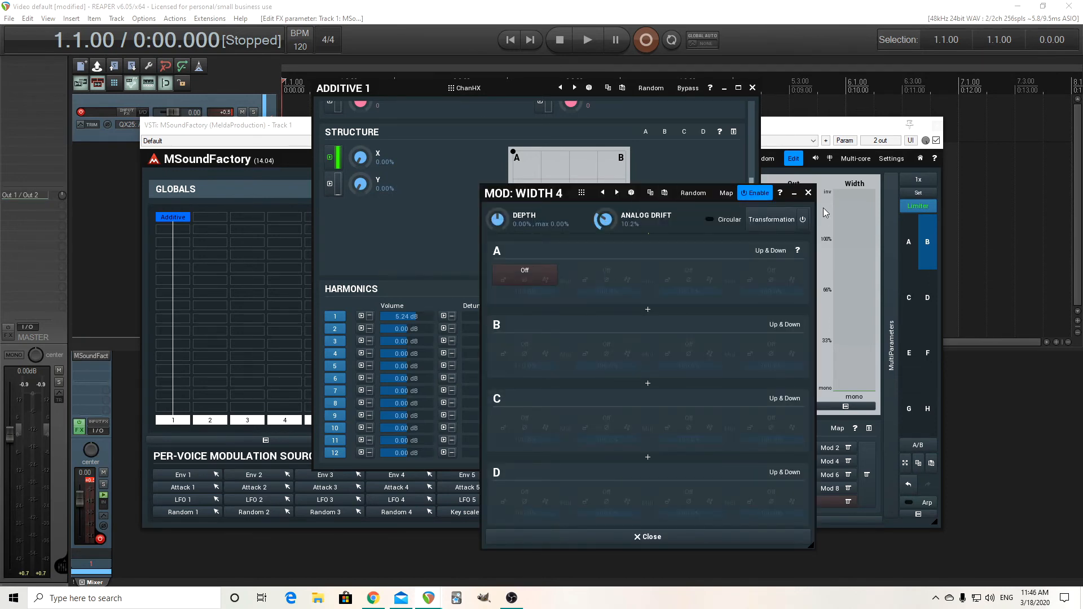
click(808, 193)
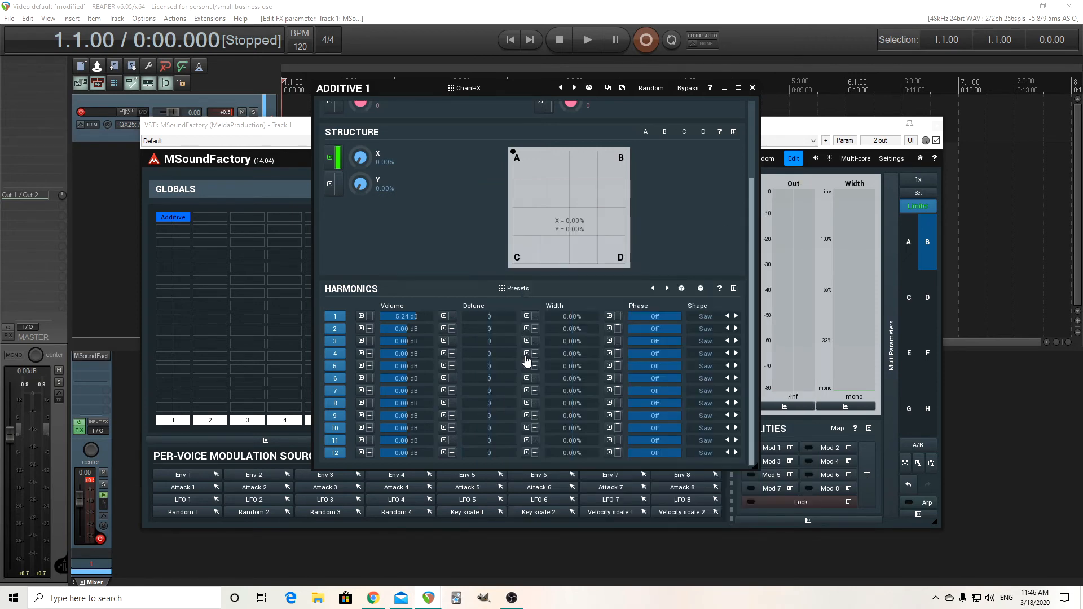
click(526, 353)
click(808, 193)
Paste the copied modulator settings into the width modulators of harmonics 5 and 6
click(528, 366)
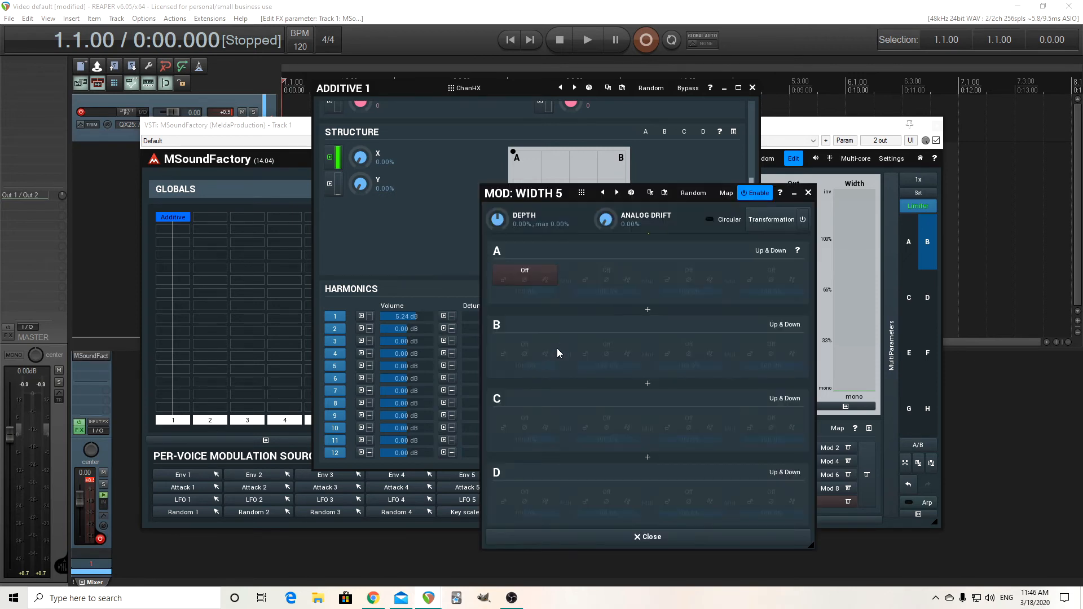
click(665, 192)
click(808, 193)
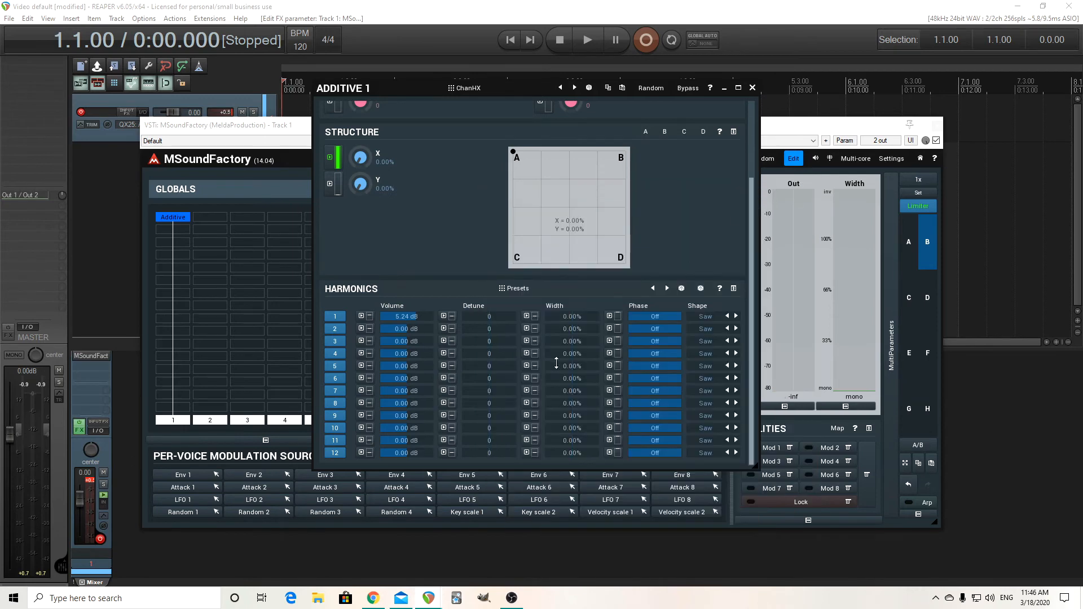
click(528, 377)
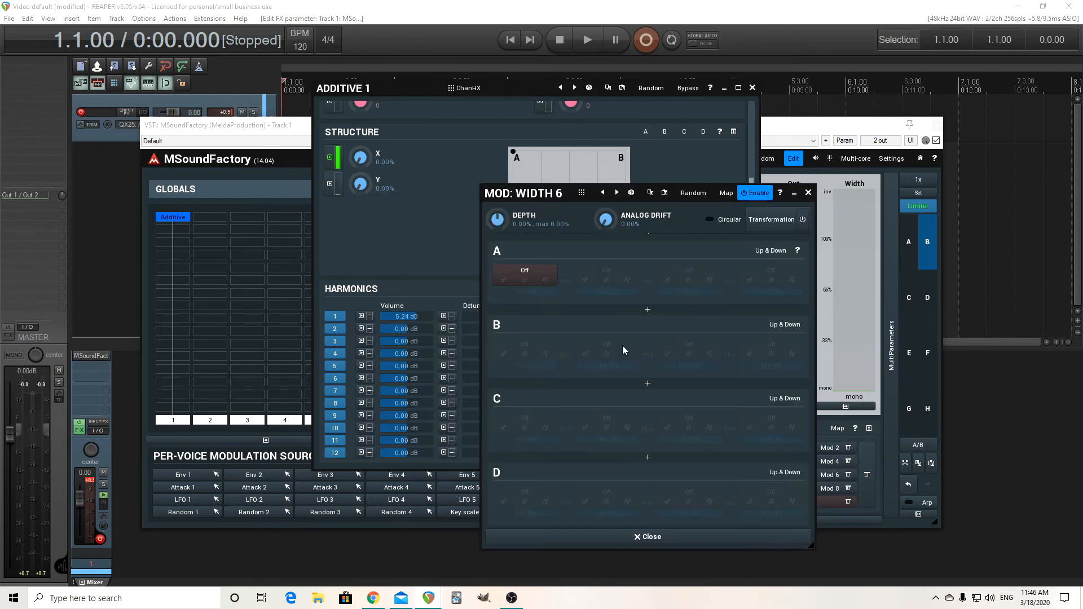
click(664, 193)
click(808, 192)
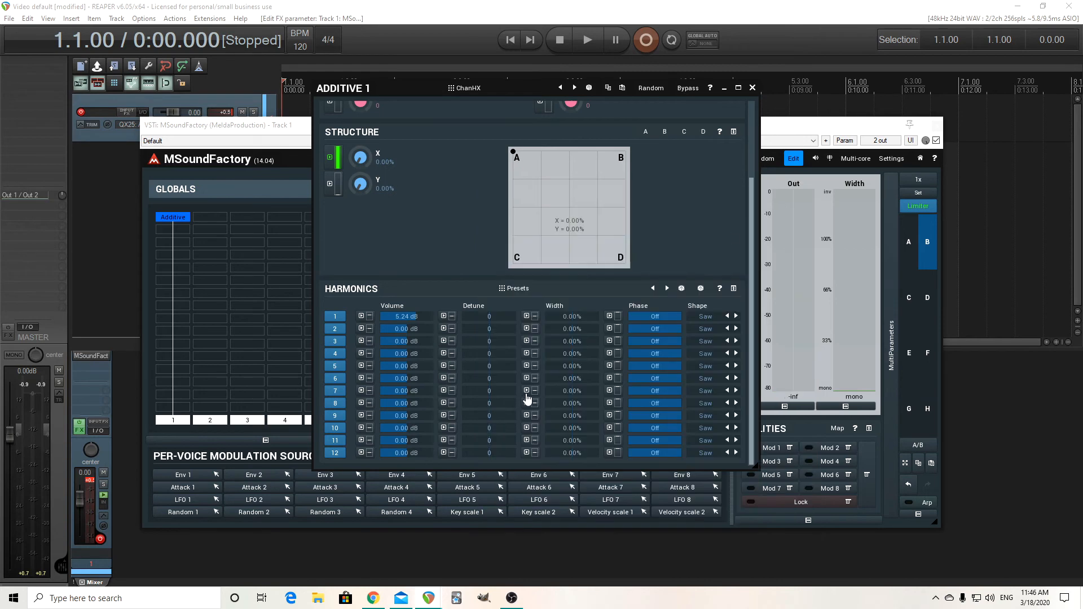
Paste the copied modulator settings into the width modulators of harmonics 7 and 8, and close the enlarged Additive 1 editor
click(526, 391)
click(664, 193)
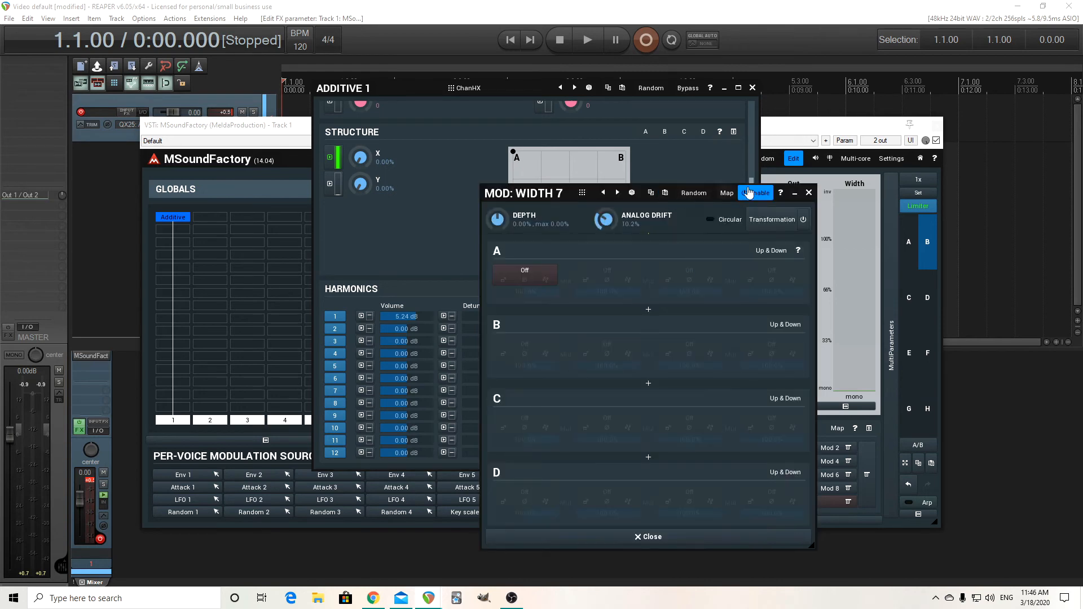
click(809, 193)
click(527, 404)
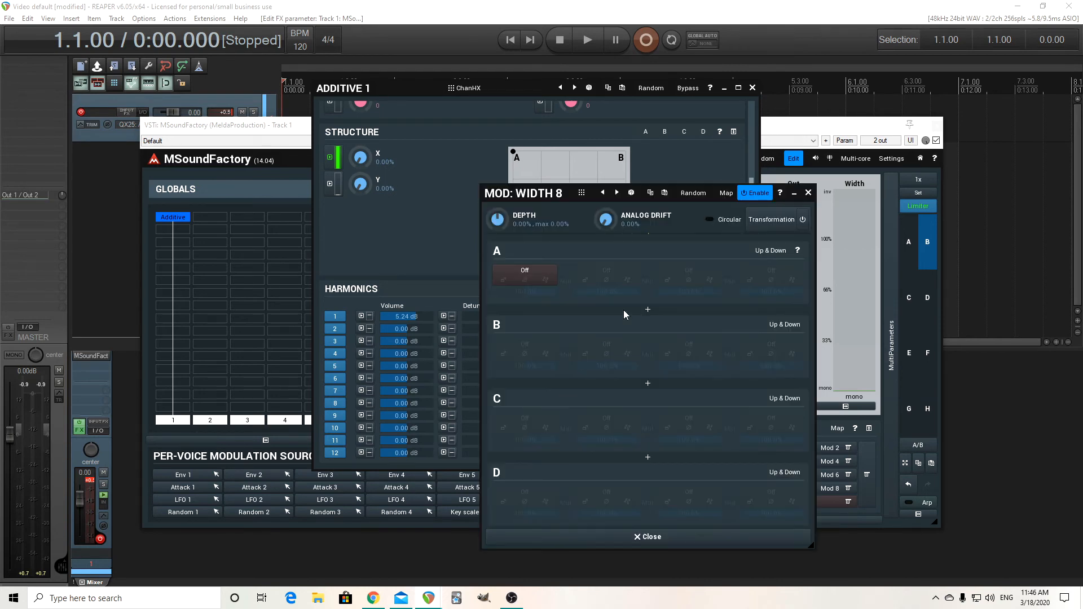
click(664, 193)
click(808, 193)
click(752, 88)
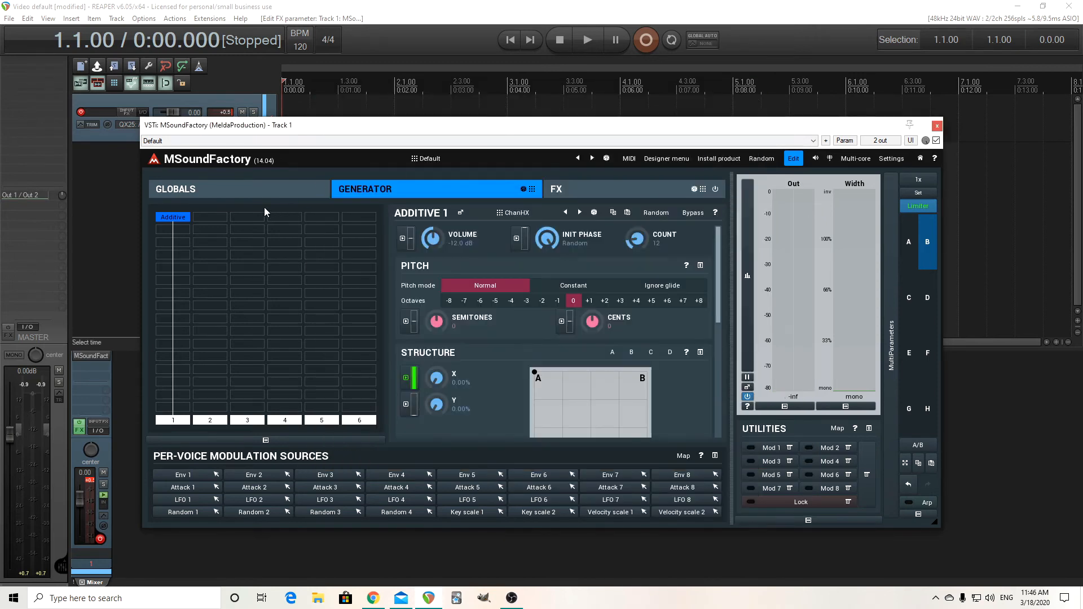
Enable the global analog simulation with 16.0% depth, comparing the sound with it off and on, and leave it enabled
click(239, 188)
click(687, 213)
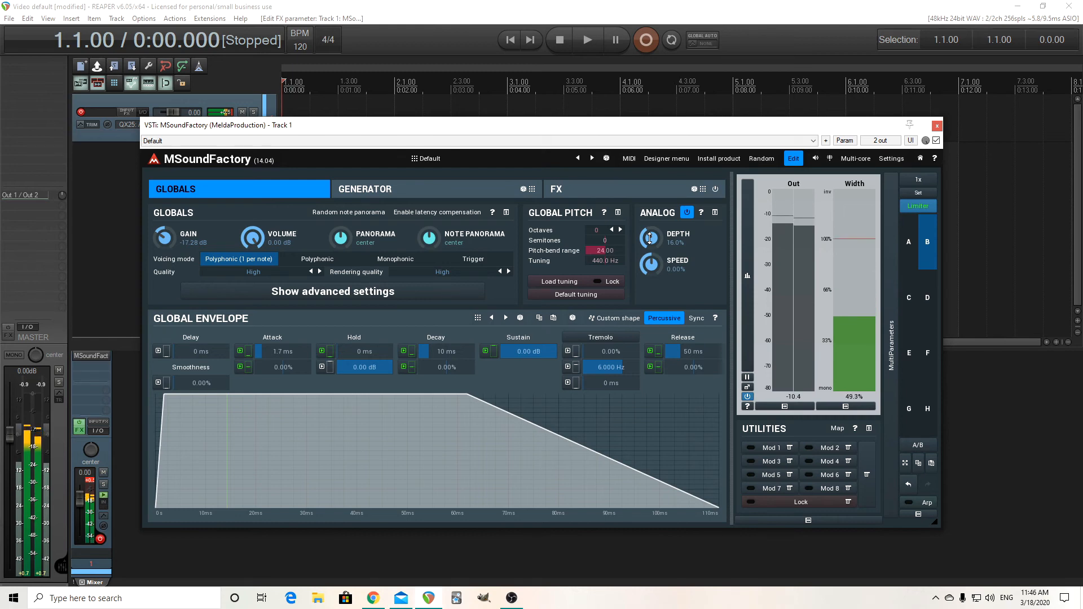
click(688, 214)
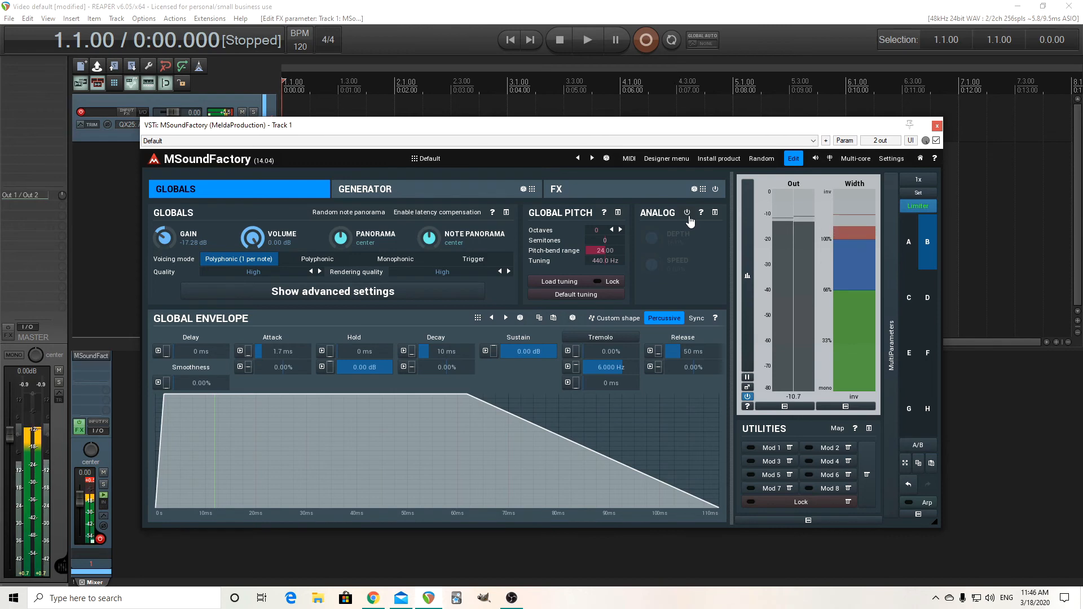
click(687, 213)
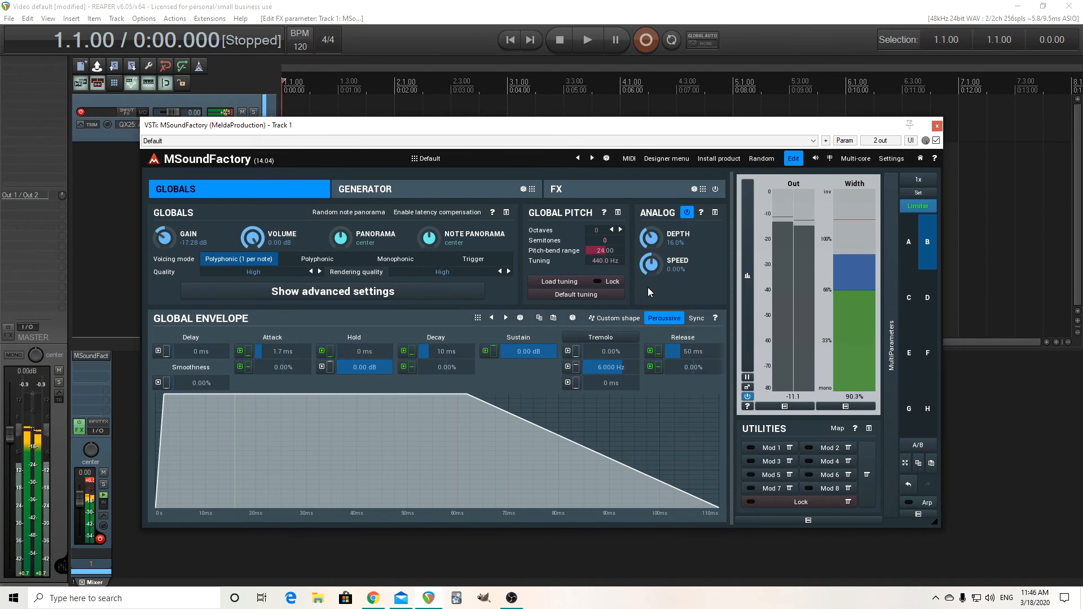
Add a CharmVerb reverb to the first lane of the effects grid
click(597, 191)
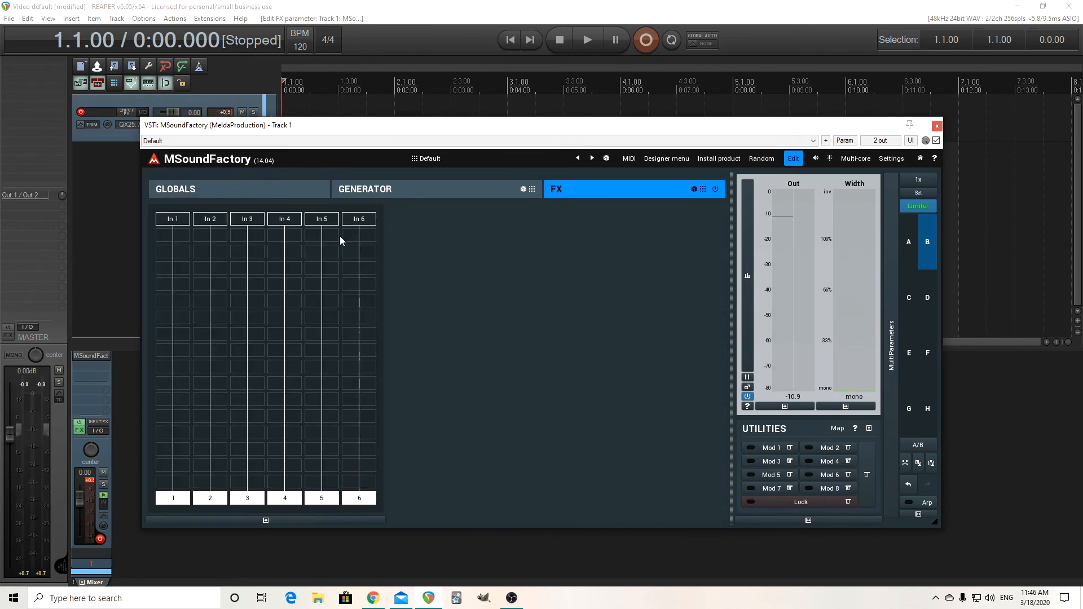
click(177, 258)
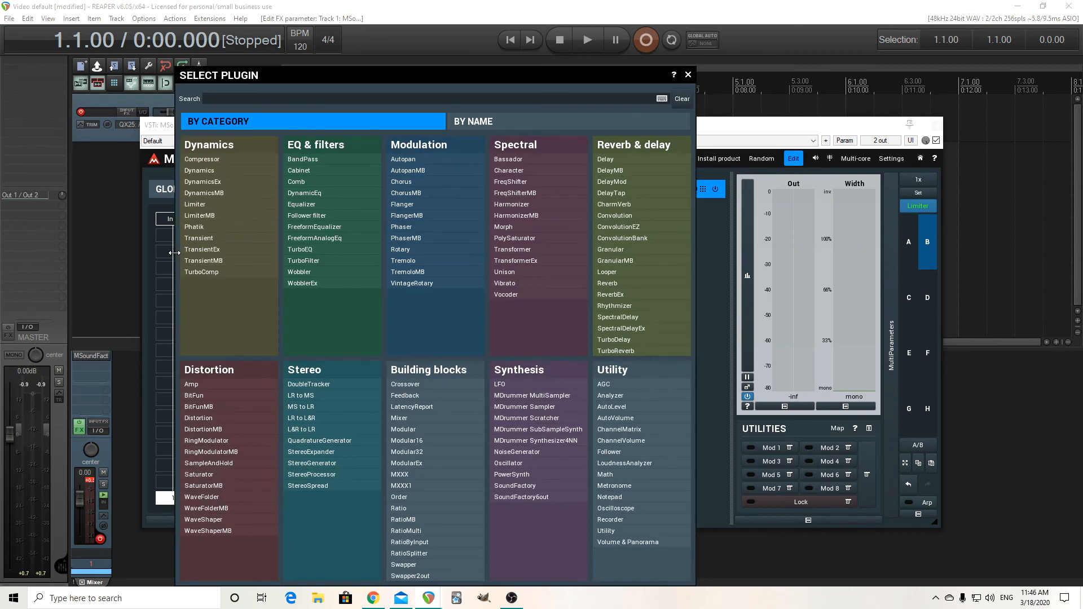
click(637, 204)
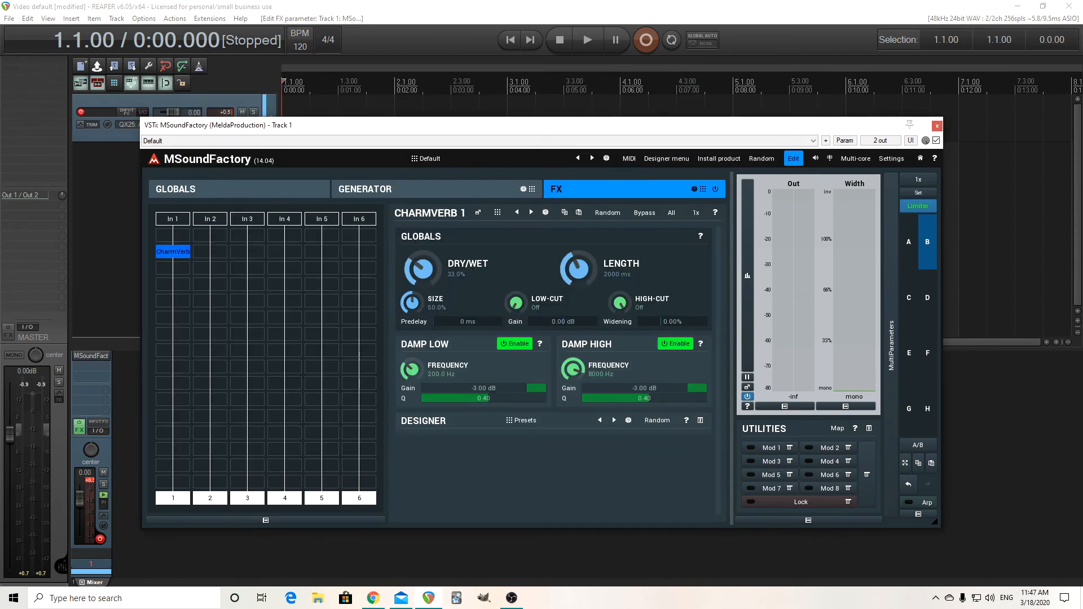
Set the reverb's dry/wet to 35.8%, length to 5582 ms, low damping gain to 0.00 dB and modulation to 25.6%, and raise the modulation rate
drag(584, 265, 584, 243)
drag(531, 389, 545, 388)
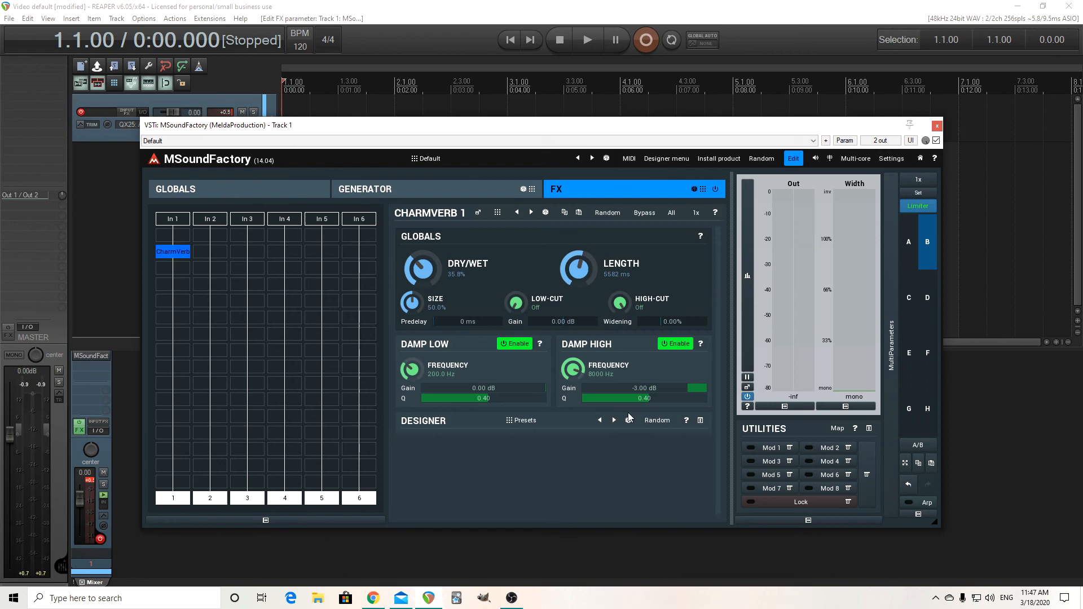
click(700, 423)
drag(516, 446, 517, 440)
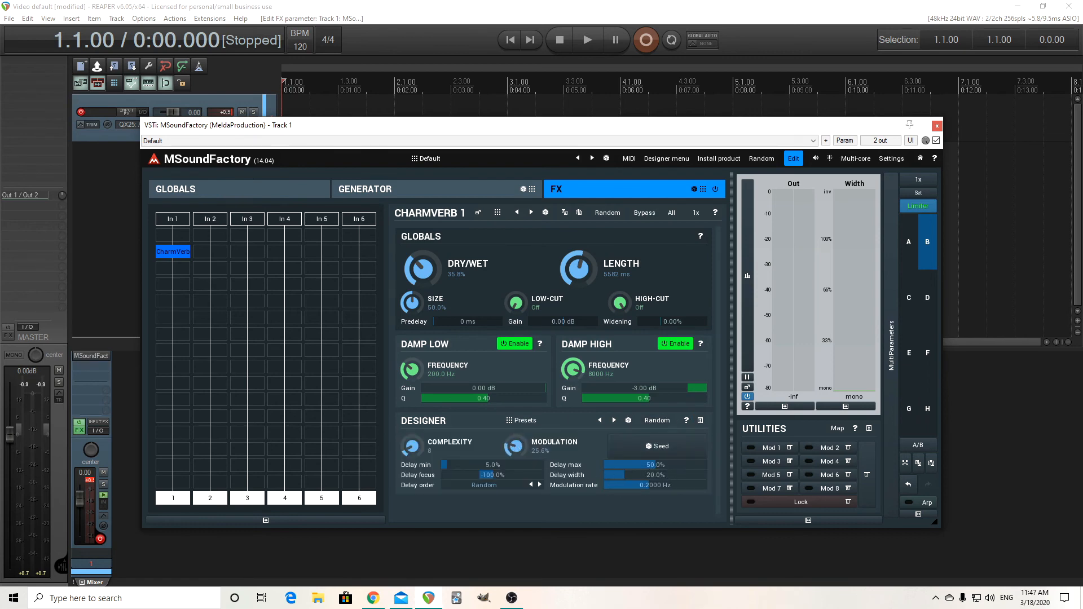
drag(649, 485, 660, 485)
Shorten the time of the Attack 1 envelope modulating structure X to 219 ms
click(381, 194)
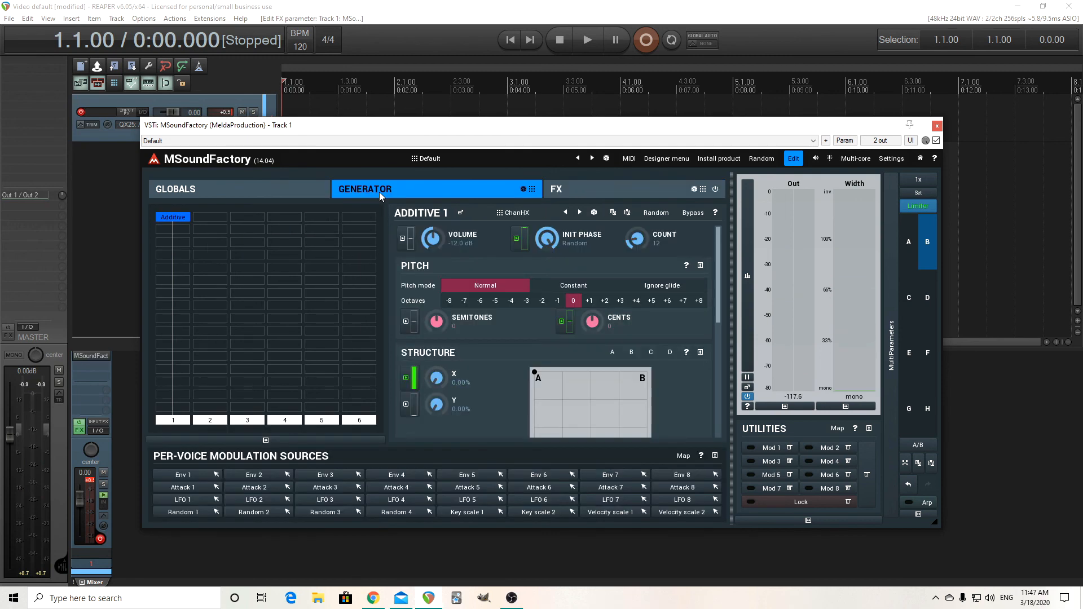
click(404, 378)
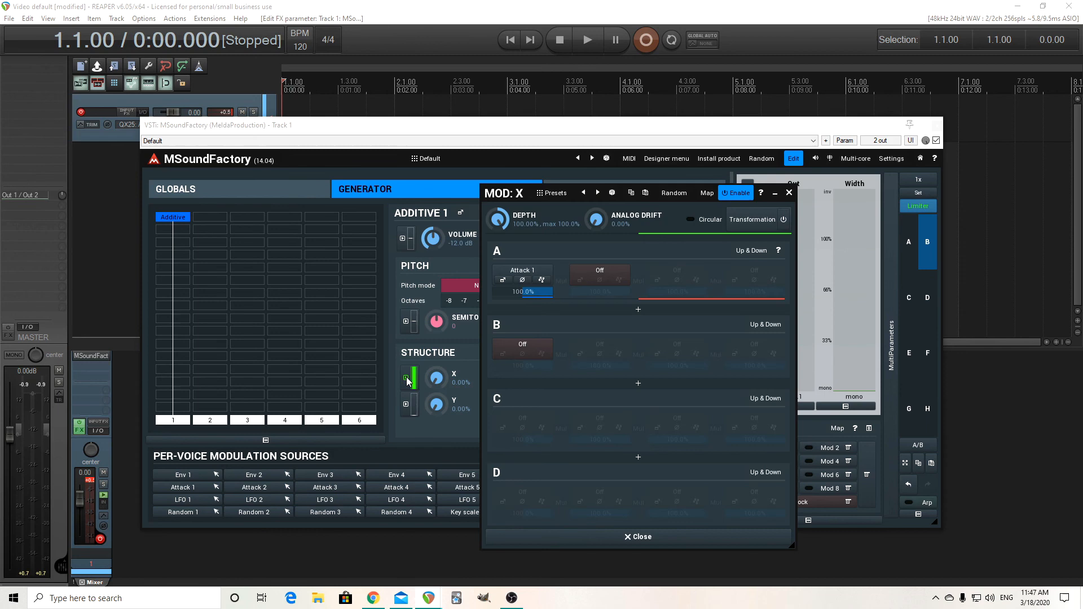
click(503, 279)
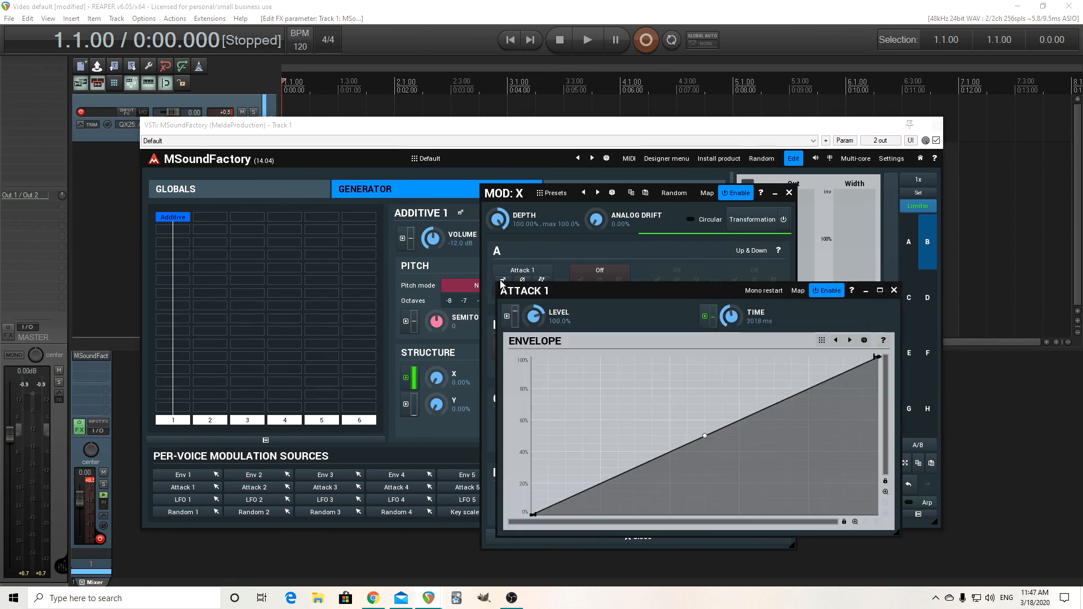
mouse_move(733, 317)
mouse_down()
mouse_move(732, 355)
mouse_move(733, 317)
mouse_up()
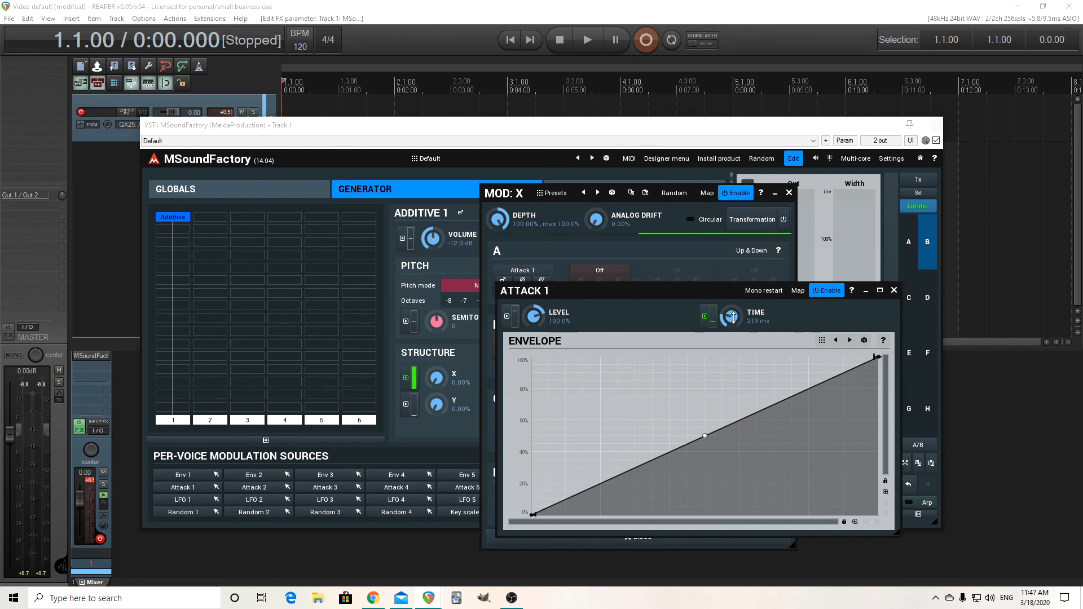